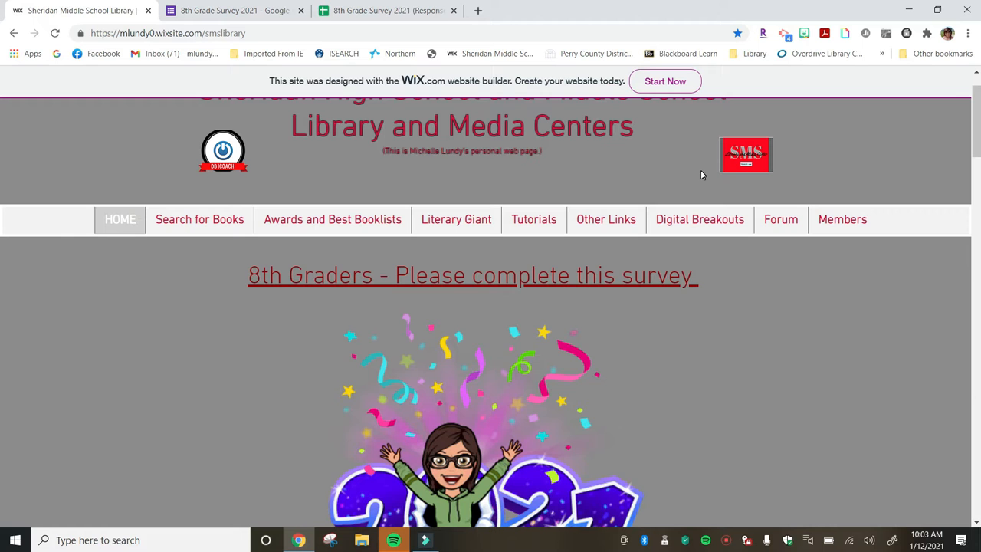
Open the 8th Graders survey from the library homepage and view its previous responses summary.
scroll(701, 175, "down", 1)
scroll(700, 175, "up", 1)
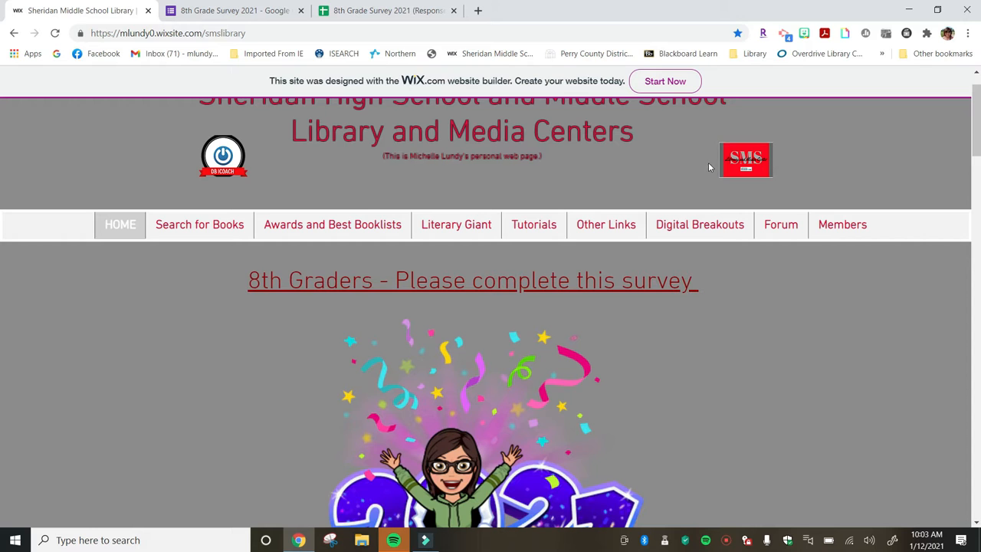
scroll(346, 355, "up", 1)
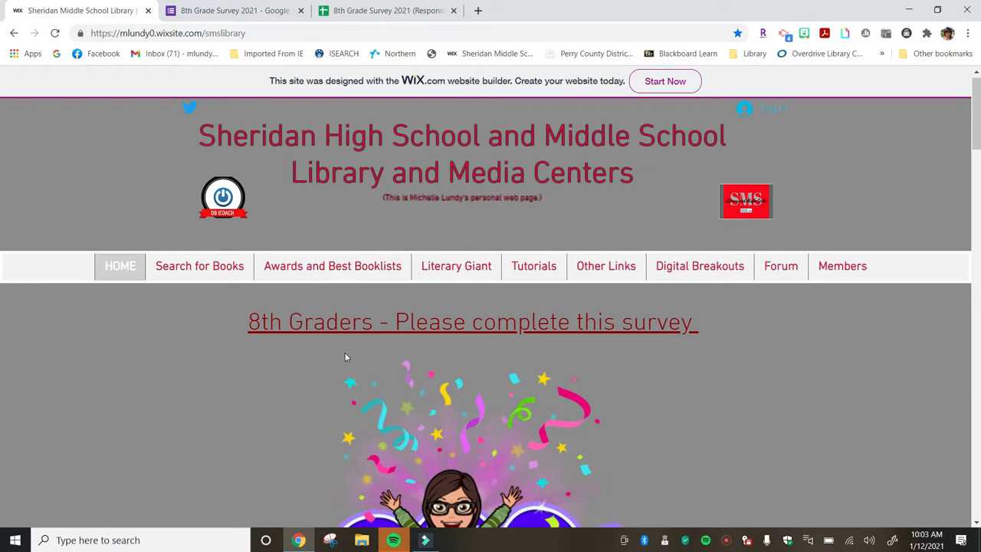
scroll(345, 357, "down", 1)
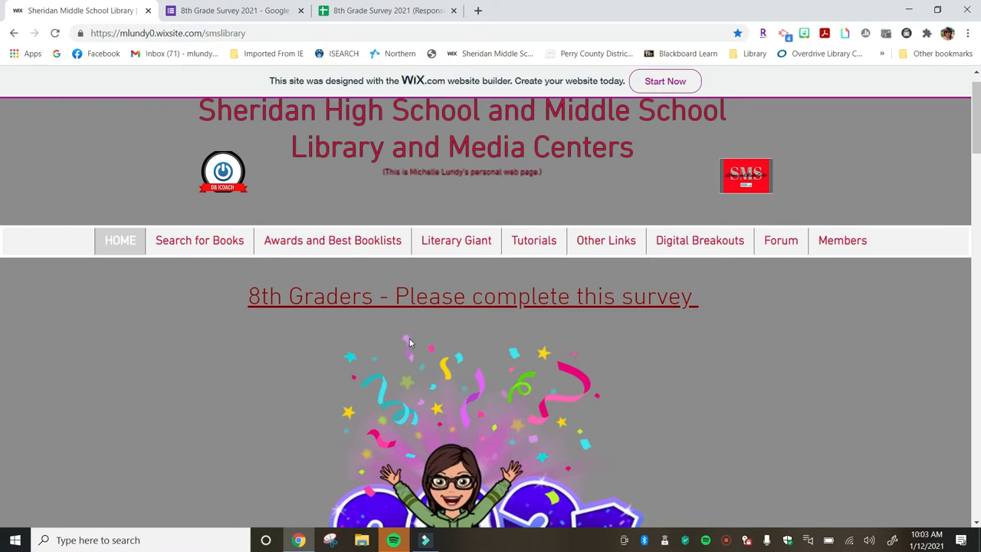
left_click(451, 304)
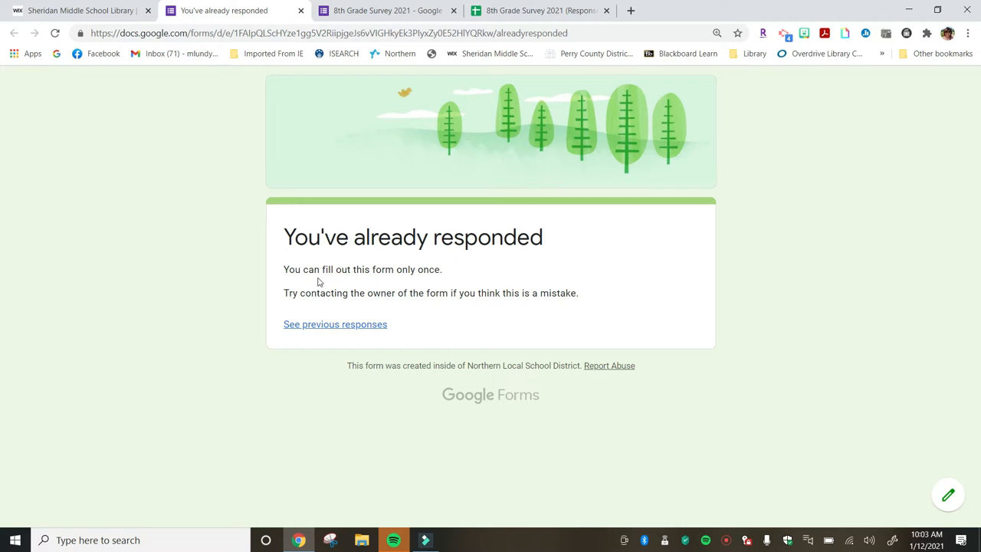
left_click(315, 325)
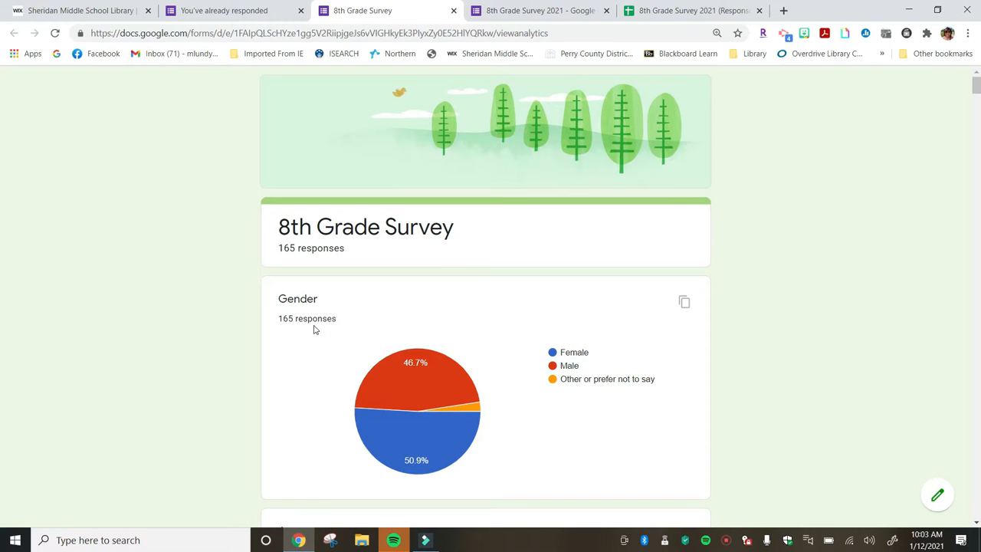
Scroll through the 8th Grade Survey response charts, question by question.
scroll(313, 330, "down", 3)
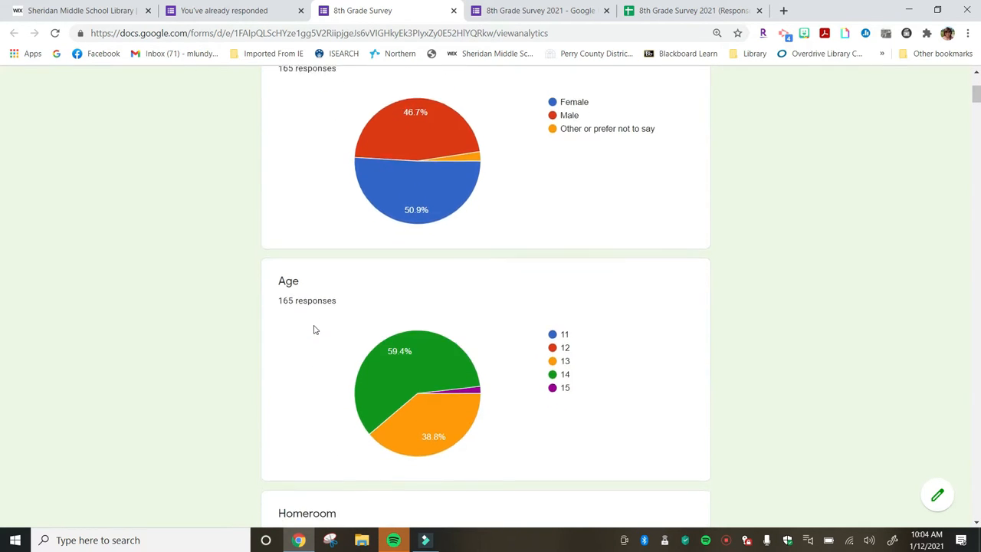
scroll(313, 329, "down", 7)
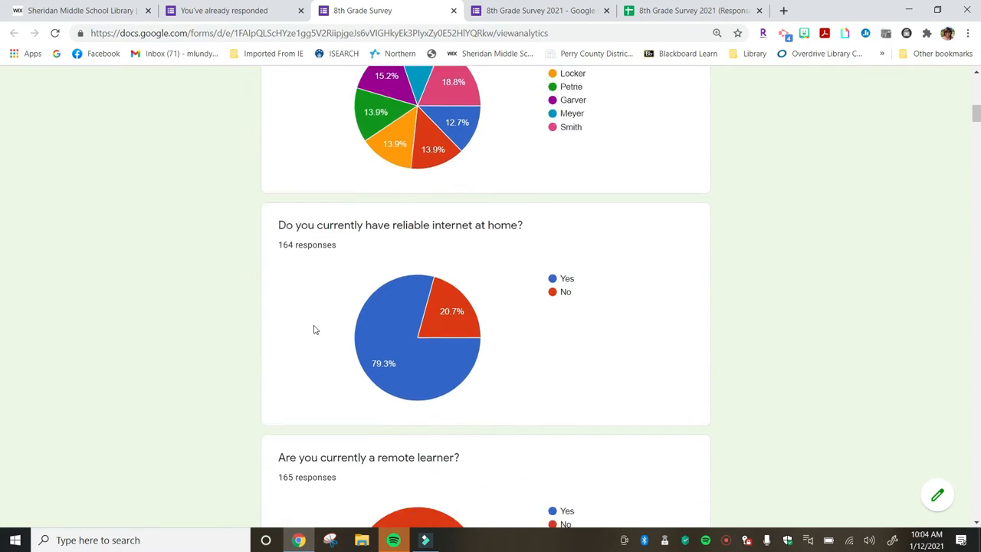
scroll(313, 329, "down", 12)
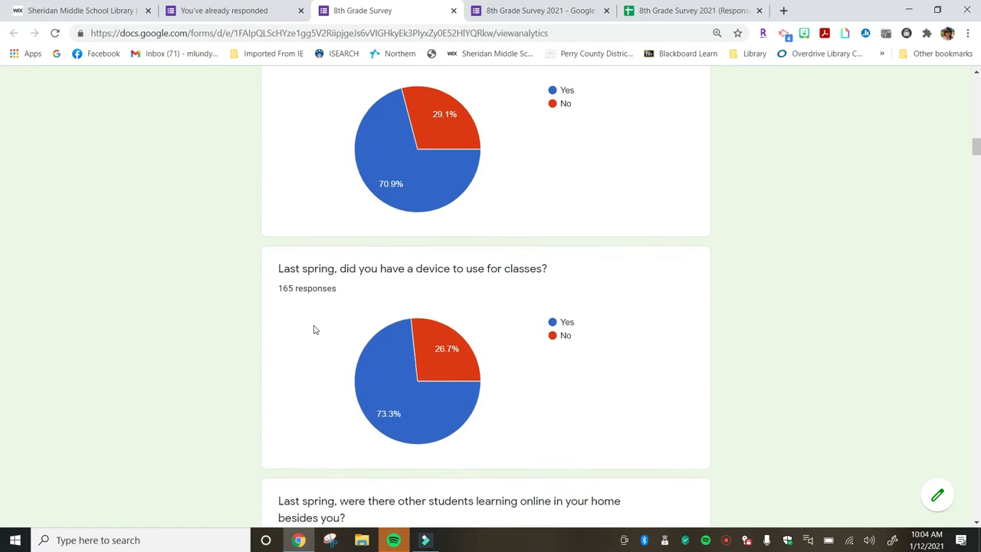
scroll(313, 330, "down", 8)
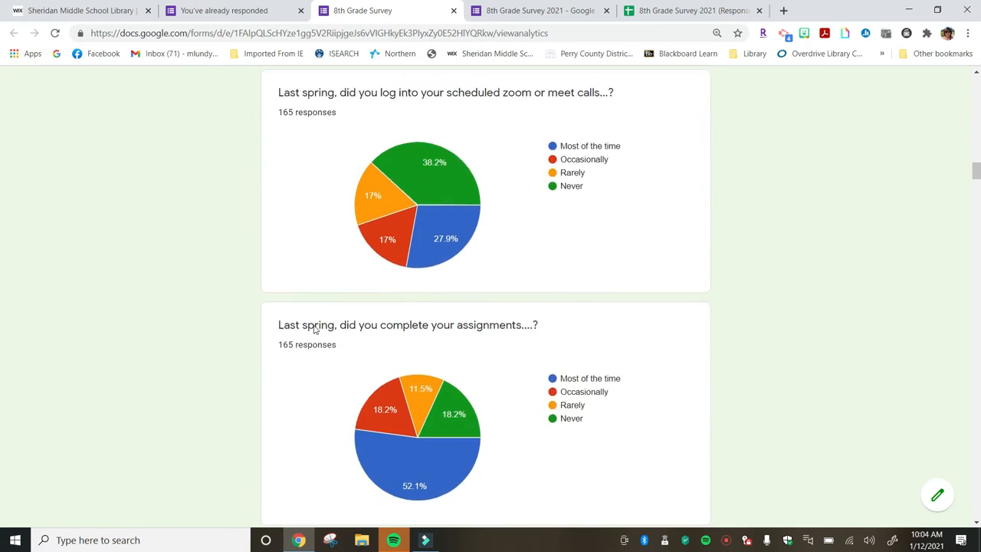
scroll(313, 330, "down", 8)
scroll(314, 330, "down", 8)
scroll(313, 329, "down", 9)
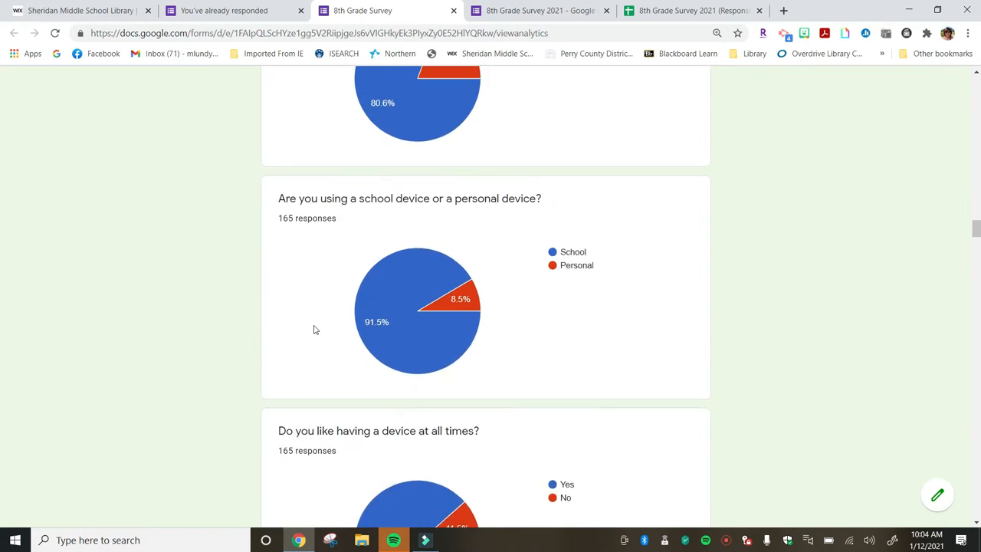
scroll(314, 329, "up", 20)
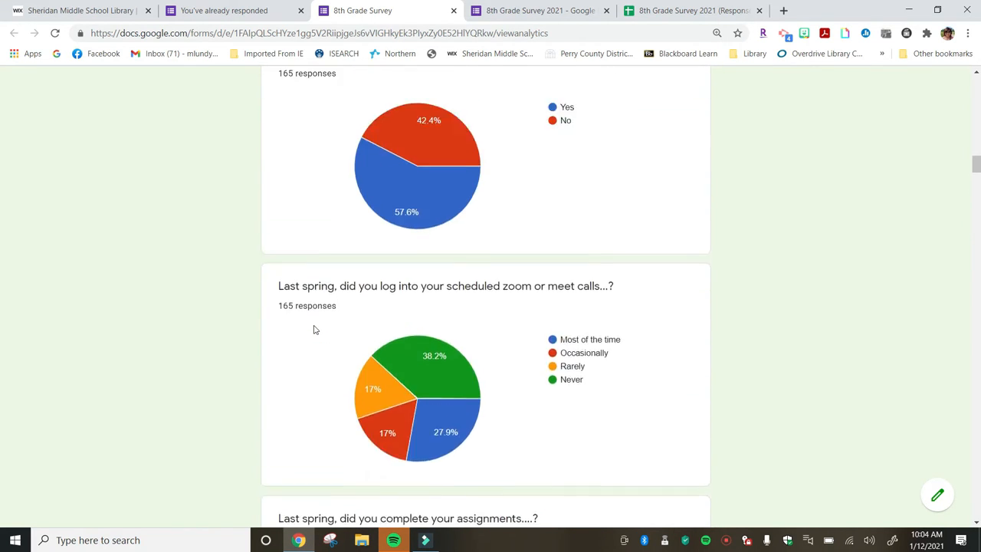
scroll(313, 329, "up", 15)
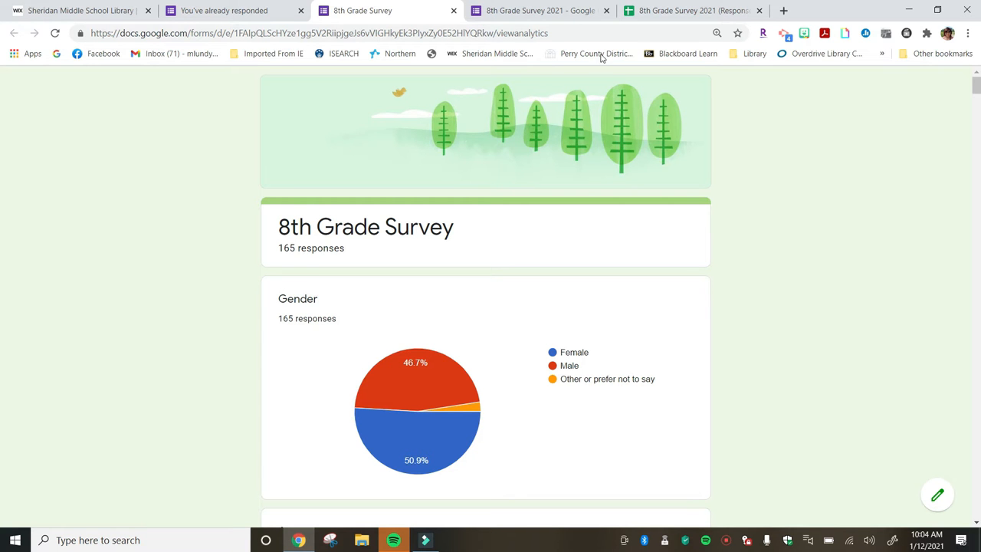
Switch to the 8th Grade Survey 2021 (Responses) spreadsheet and browse its columns and rows.
left_click(663, 11)
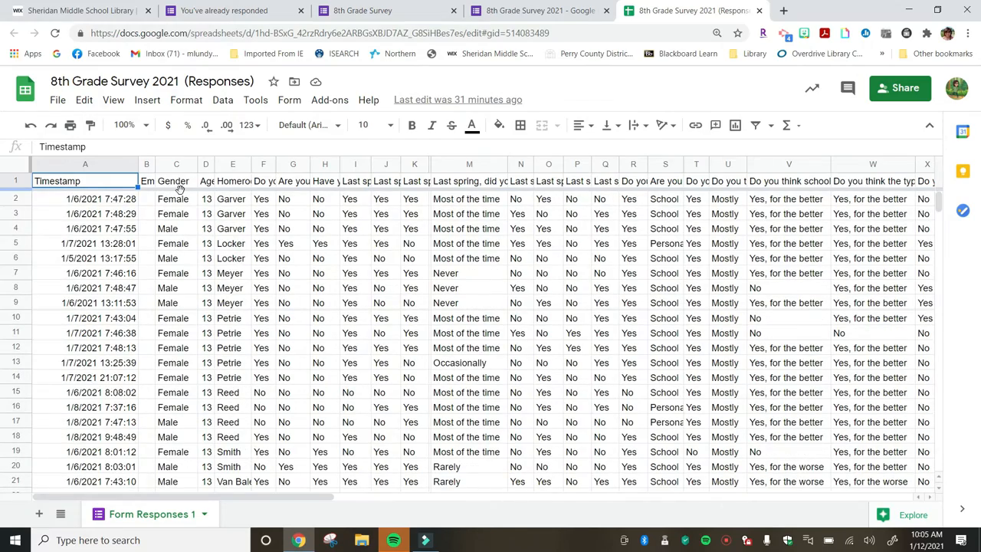
scroll(562, 304, "right", 6)
scroll(562, 304, "right", 10)
scroll(561, 304, "left", 5)
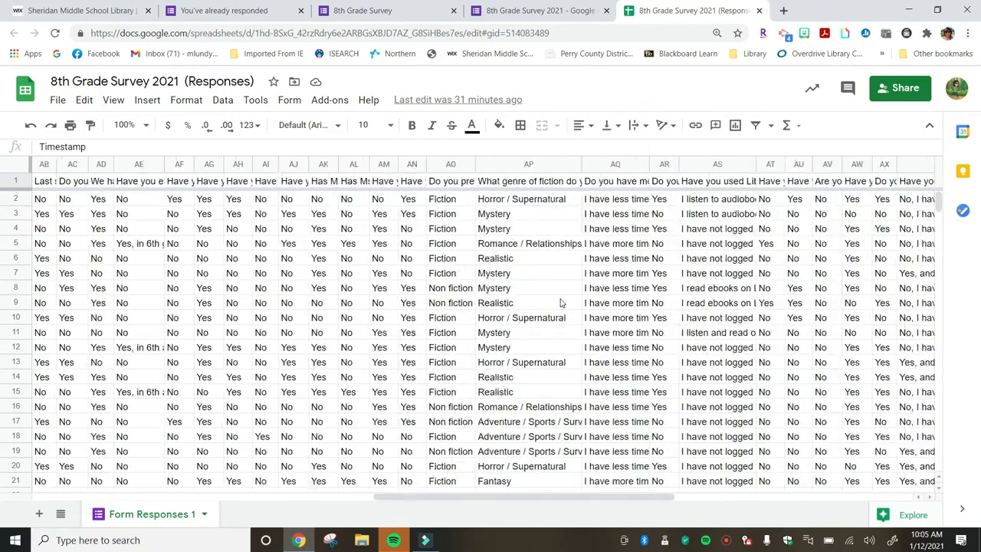
scroll(562, 304, "left", 1)
scroll(561, 305, "down", 20)
scroll(562, 304, "down", 20)
scroll(562, 305, "up", 20)
scroll(561, 304, "up", 20)
scroll(562, 304, "left", 8)
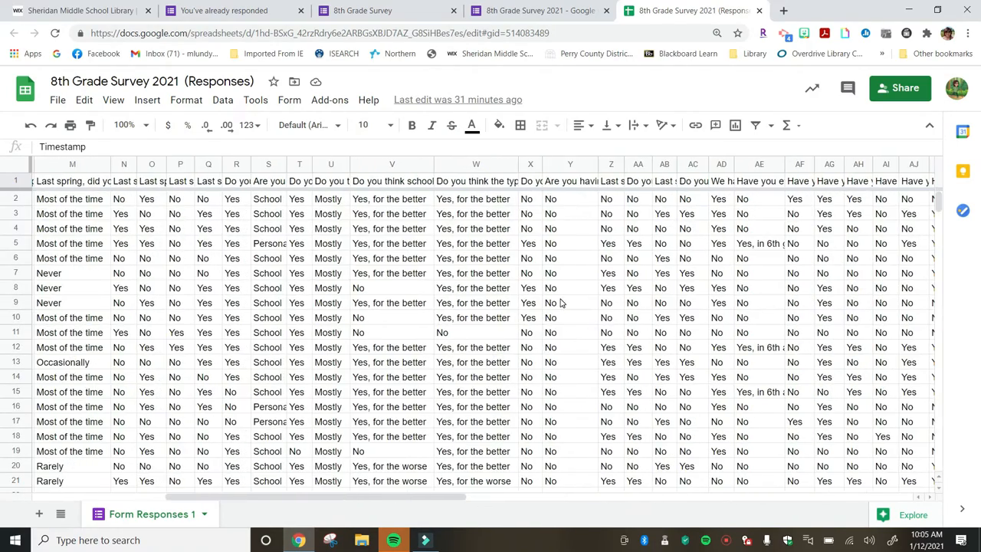
Temporarily widen column Z to read its full question header, restoring its width afterward.
left_click(611, 182)
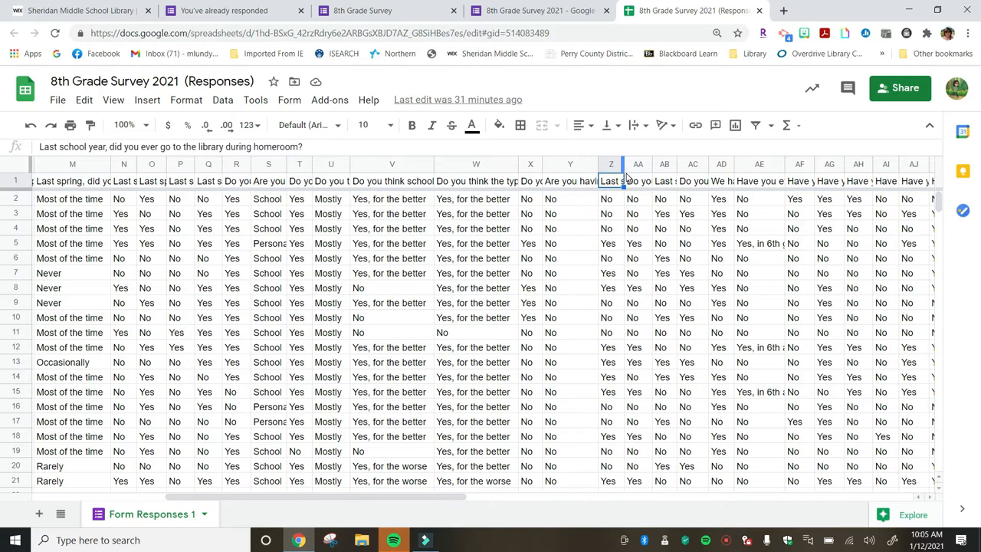
left_click_drag(624, 170, 738, 169)
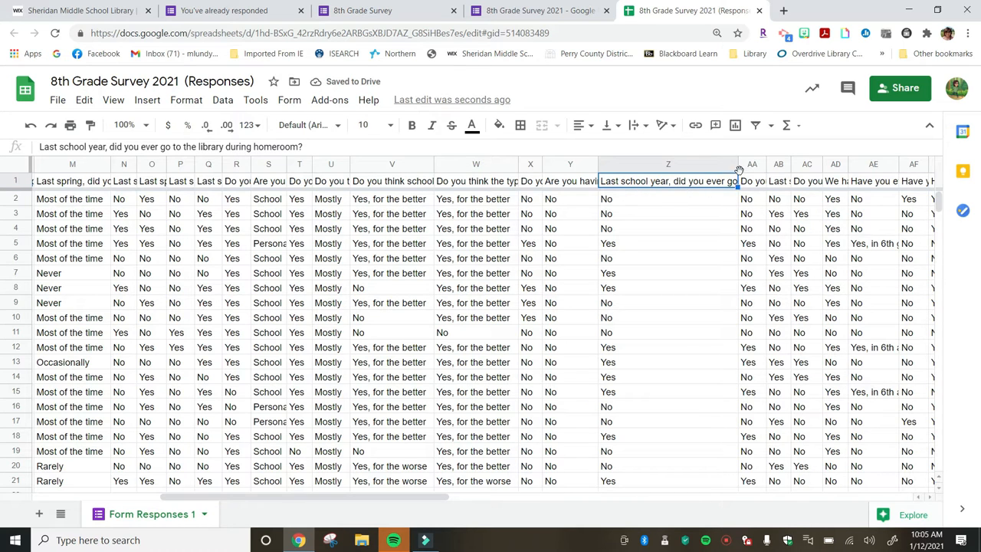
left_click_drag(738, 168, 625, 168)
Browse the remaining response columns and rows of the sheet.
scroll(323, 323, "right", 10)
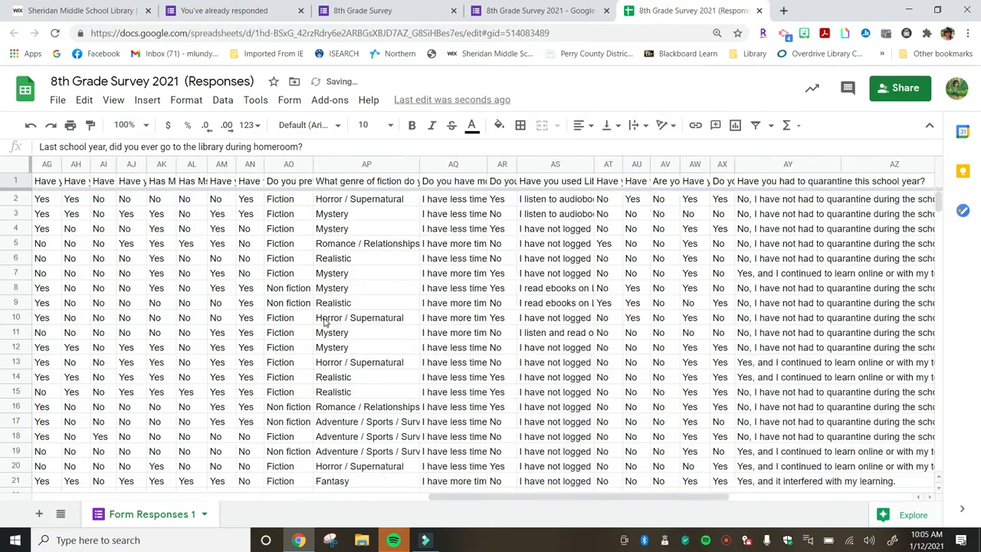
scroll(323, 323, "left", 10)
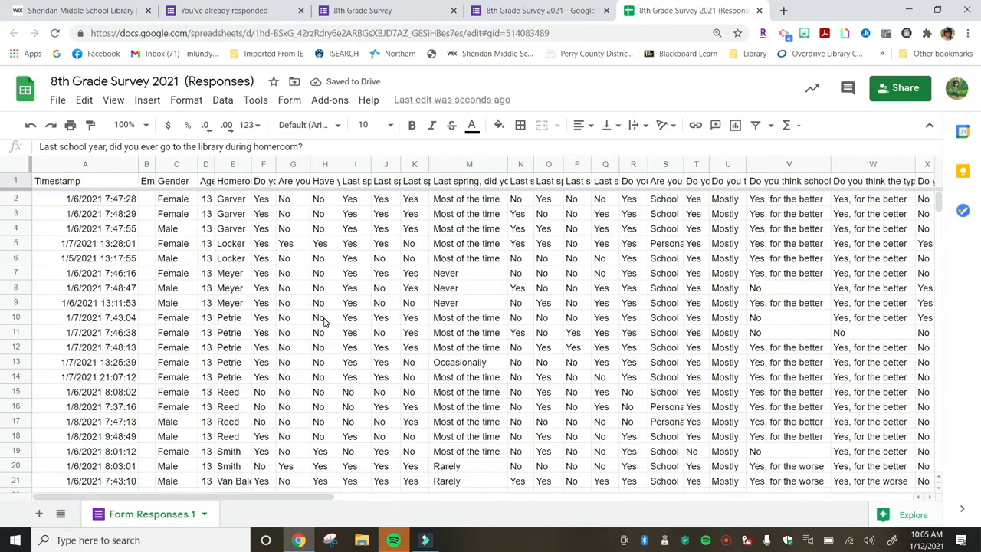
scroll(323, 323, "down", 20)
scroll(323, 323, "up", 20)
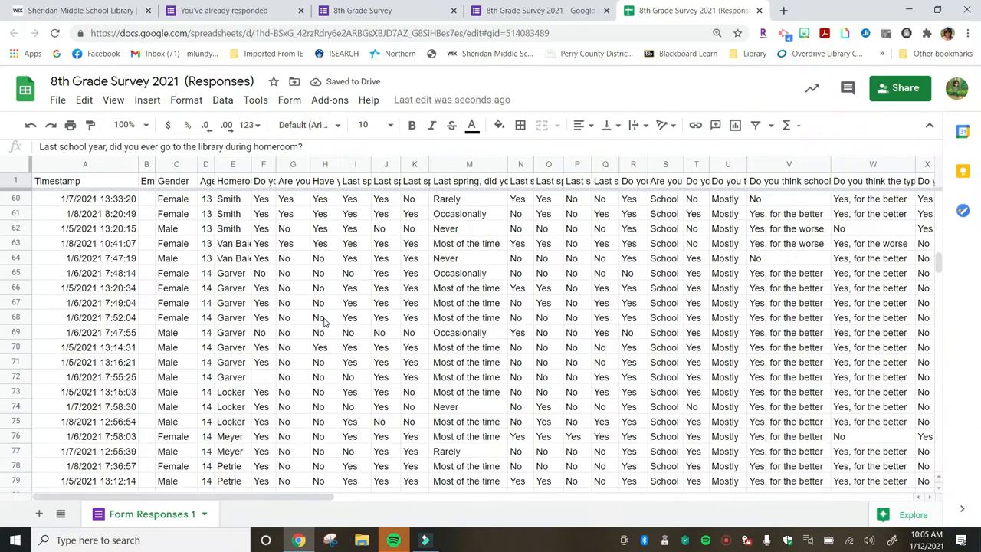
scroll(323, 323, "up", 20)
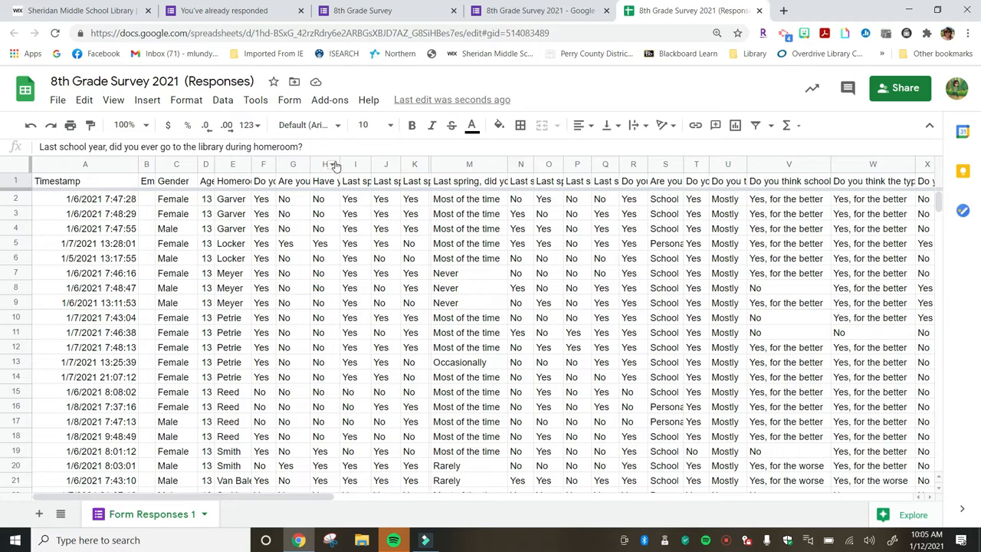
Return to the library site and open the Creating Infographics page under Other Links.
left_click(98, 14)
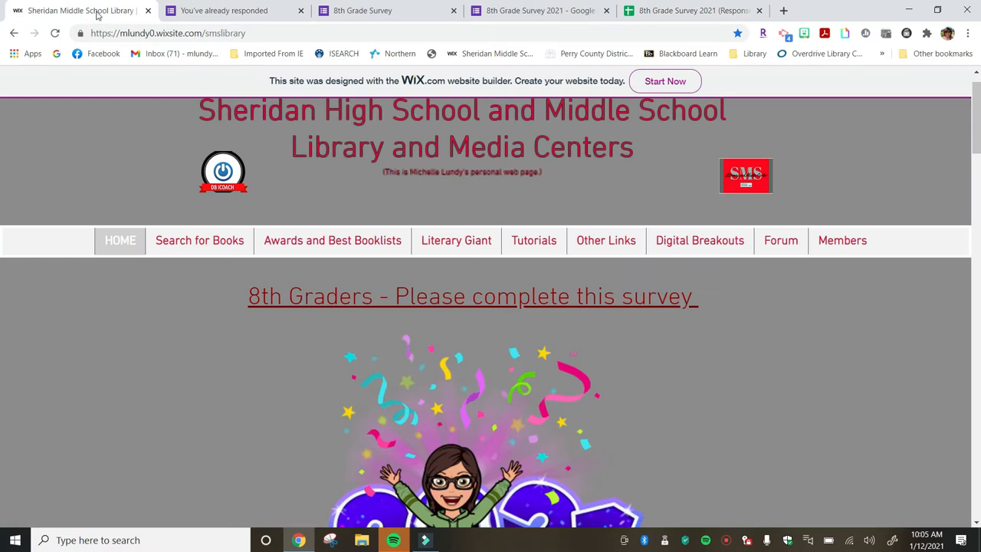
mouse_move(615, 241)
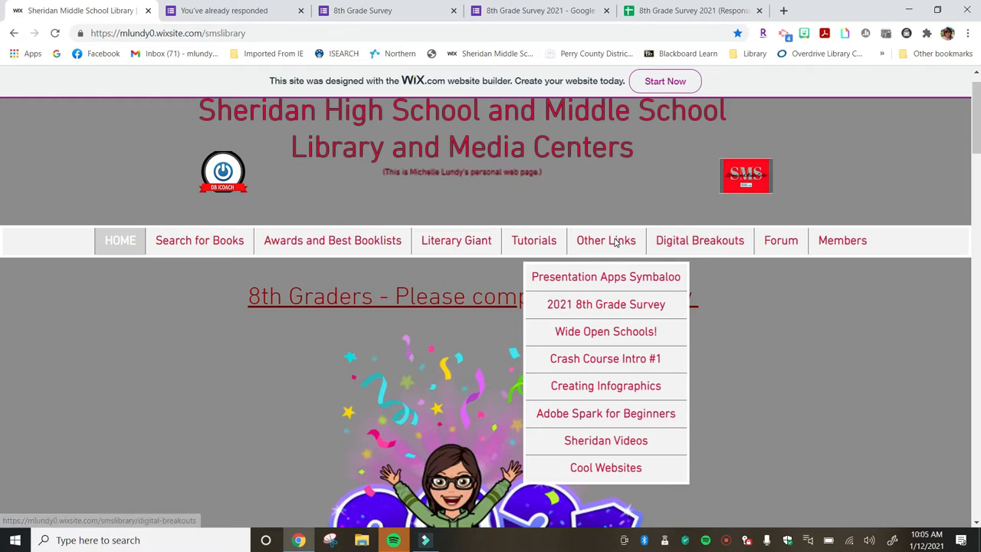
left_click(603, 387)
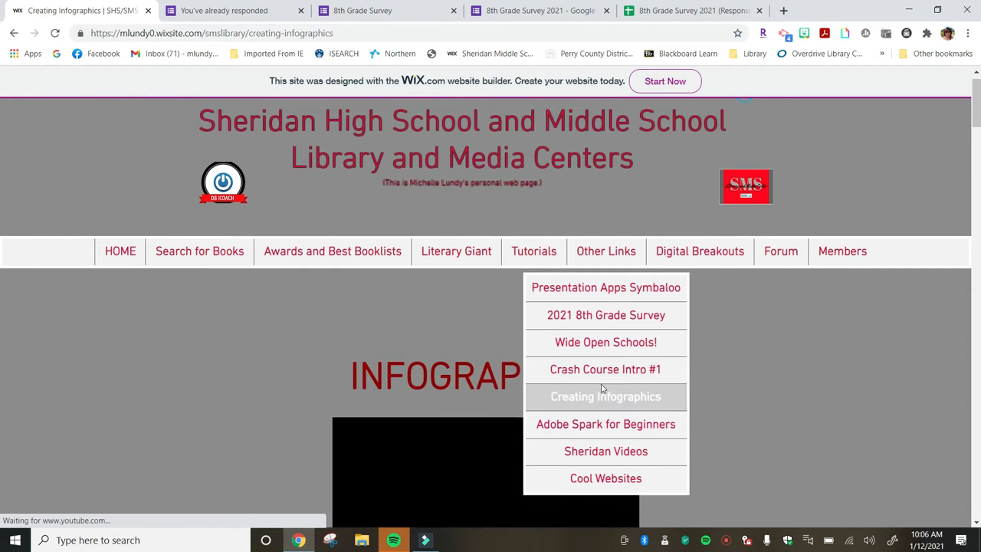
Scroll through the Infographics page's video and infographic guides.
scroll(750, 404, "down", 3)
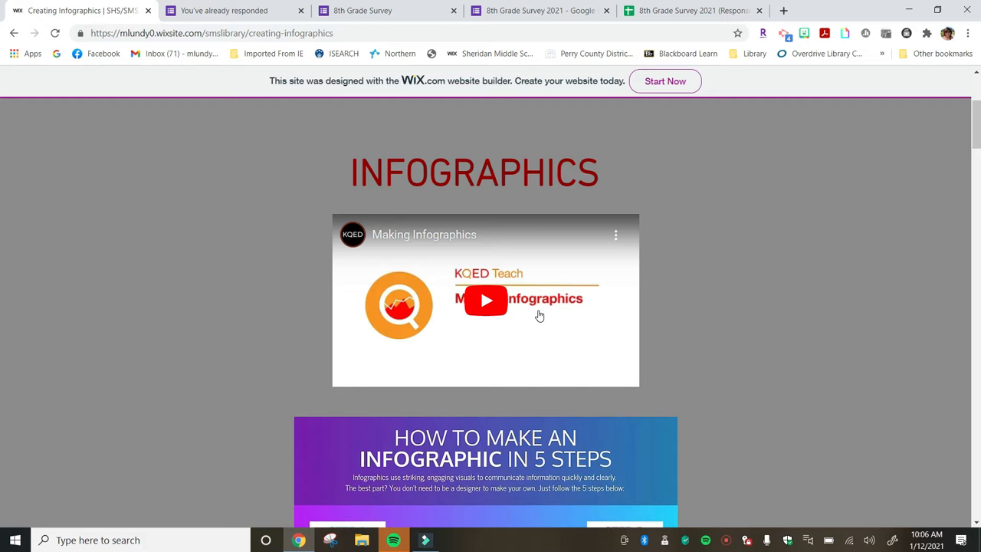
scroll(539, 316, "down", 3)
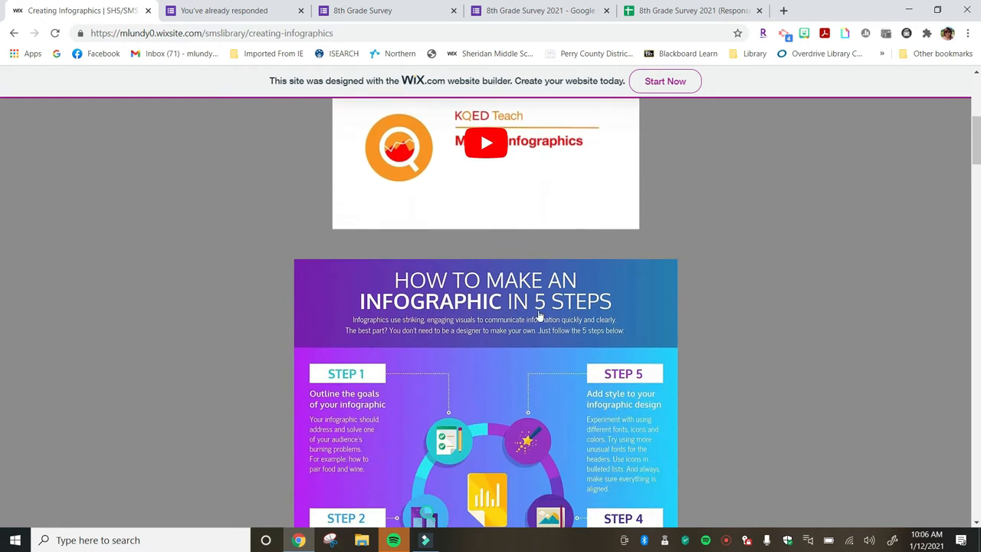
scroll(539, 316, "down", 3)
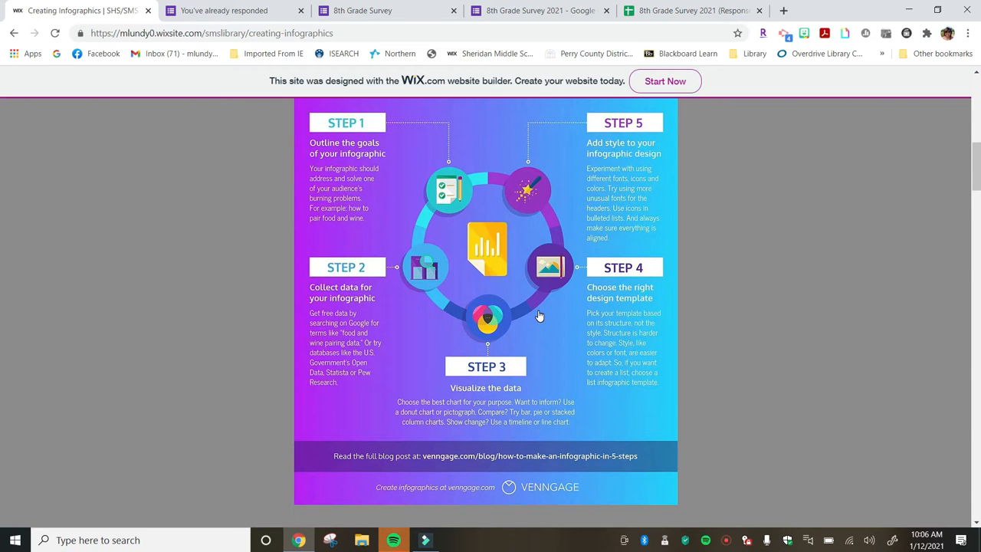
scroll(539, 315, "down", 1)
scroll(539, 316, "up", 2)
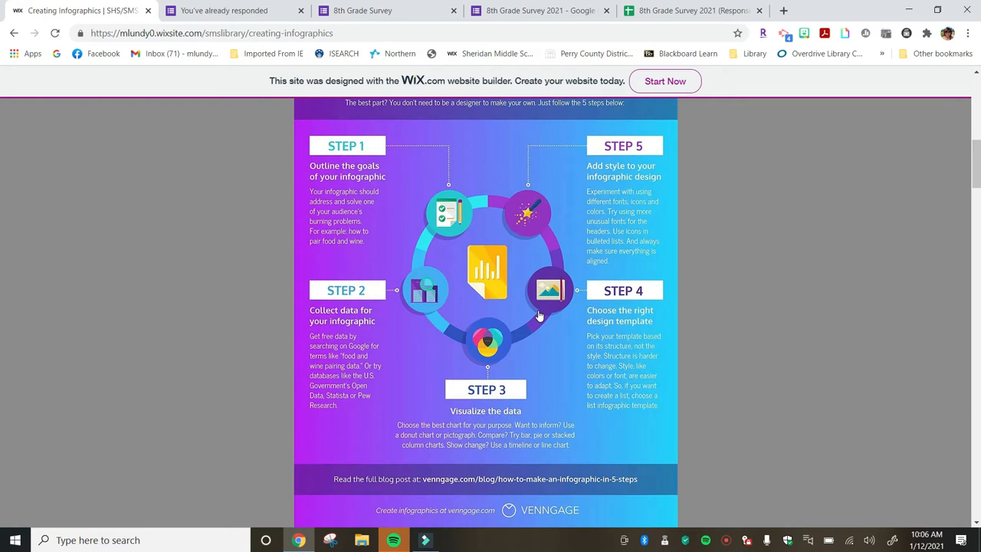
scroll(539, 316, "up", 2)
scroll(539, 315, "down", 1)
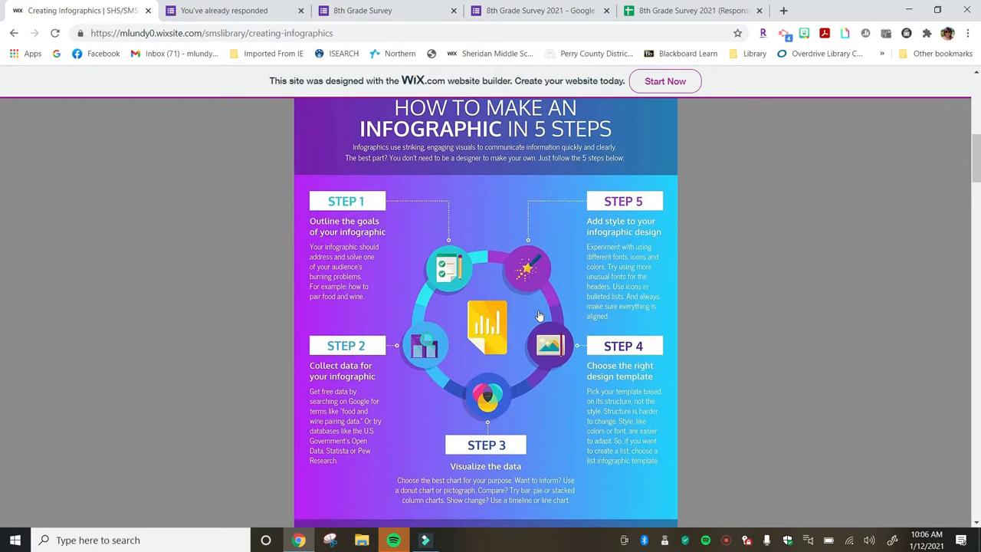
scroll(539, 316, "down", 1)
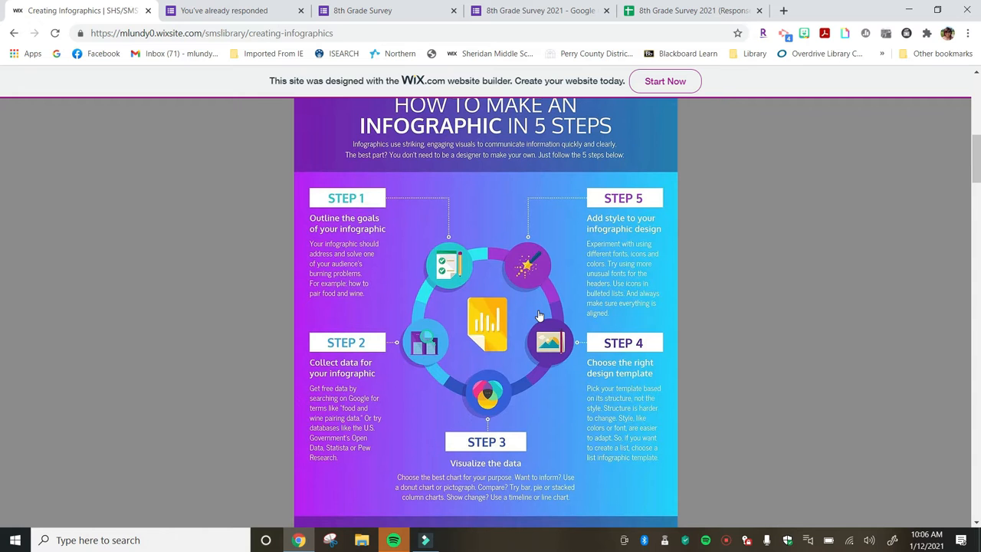
scroll(539, 316, "down", 5)
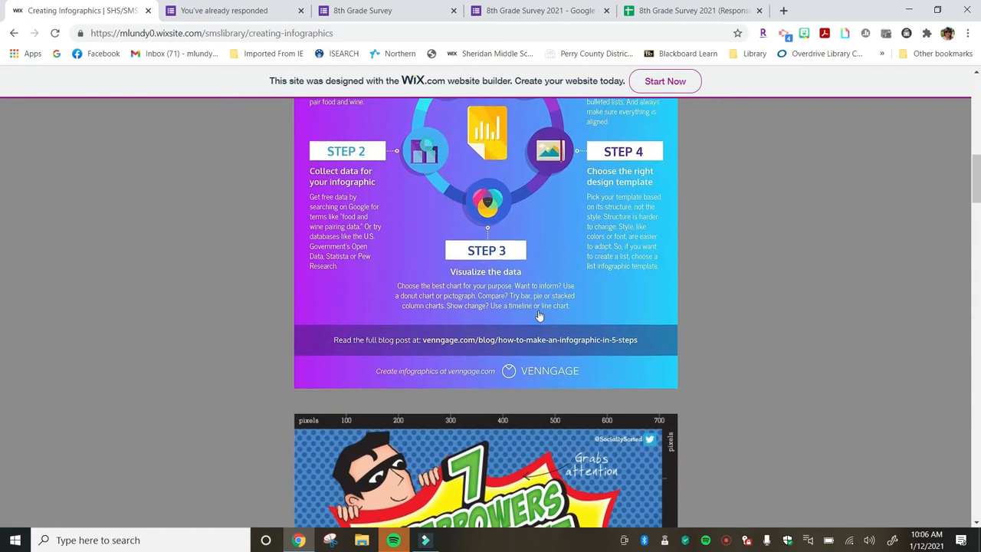
scroll(538, 316, "down", 9)
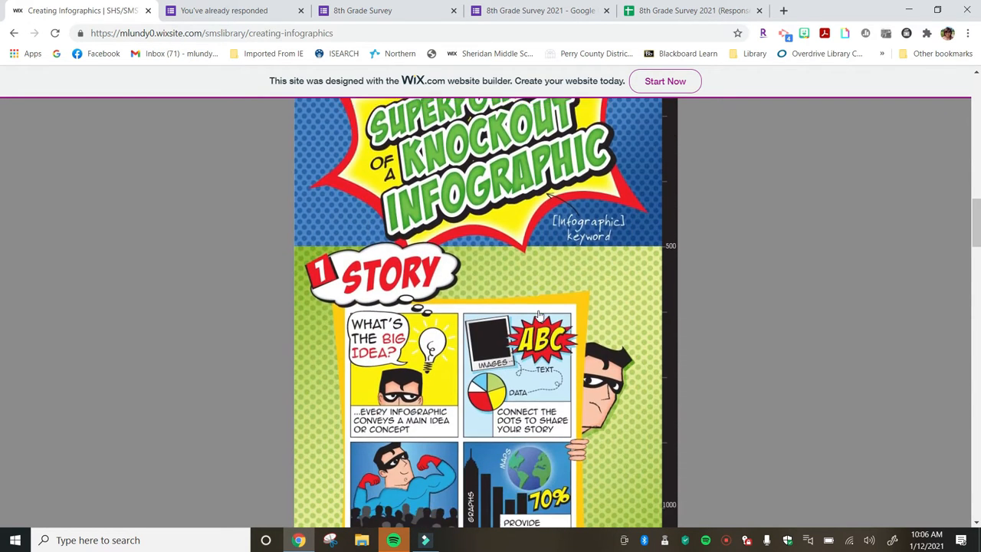
scroll(539, 316, "down", 7)
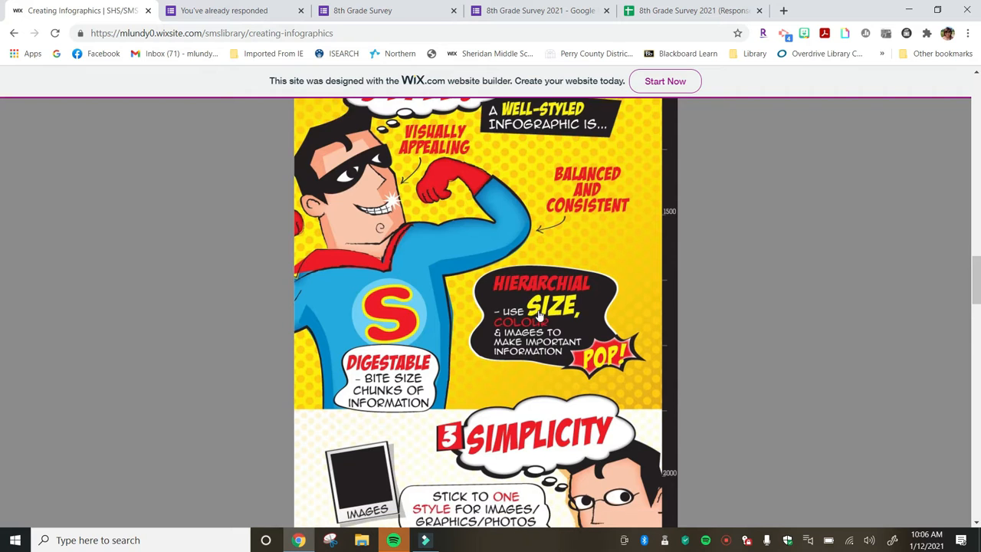
scroll(539, 316, "down", 2)
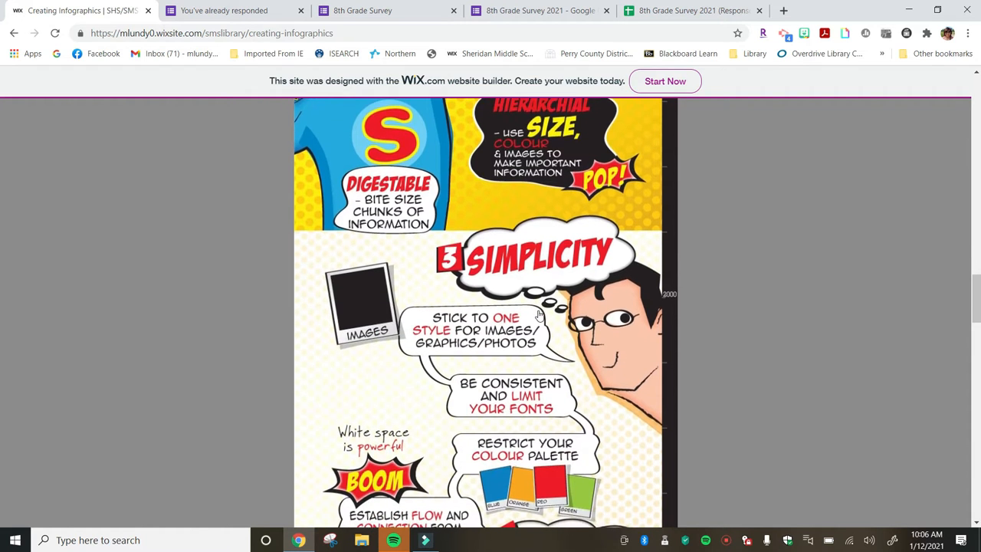
scroll(538, 316, "down", 5)
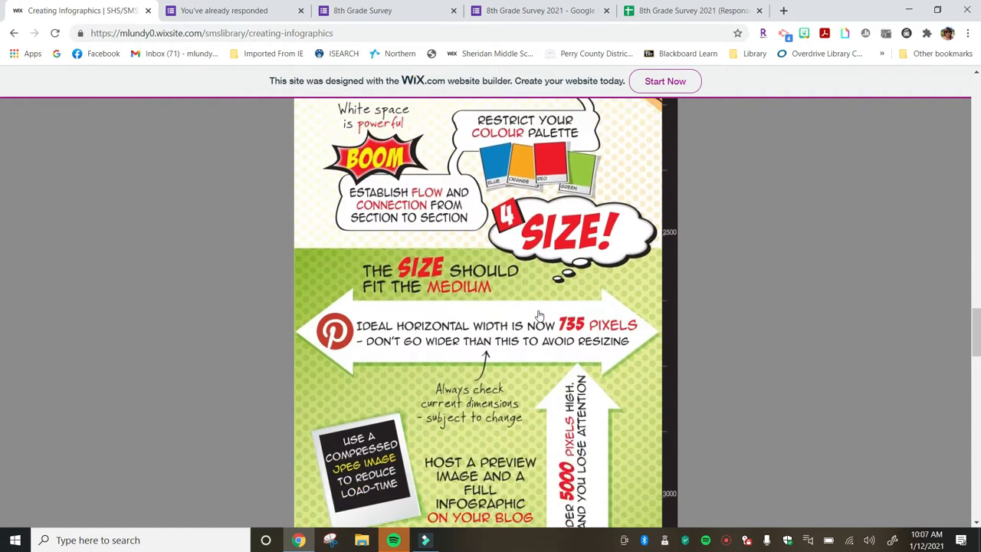
Scroll down to the list of infographic-making programs at the page's end and back up.
scroll(539, 316, "down", 13)
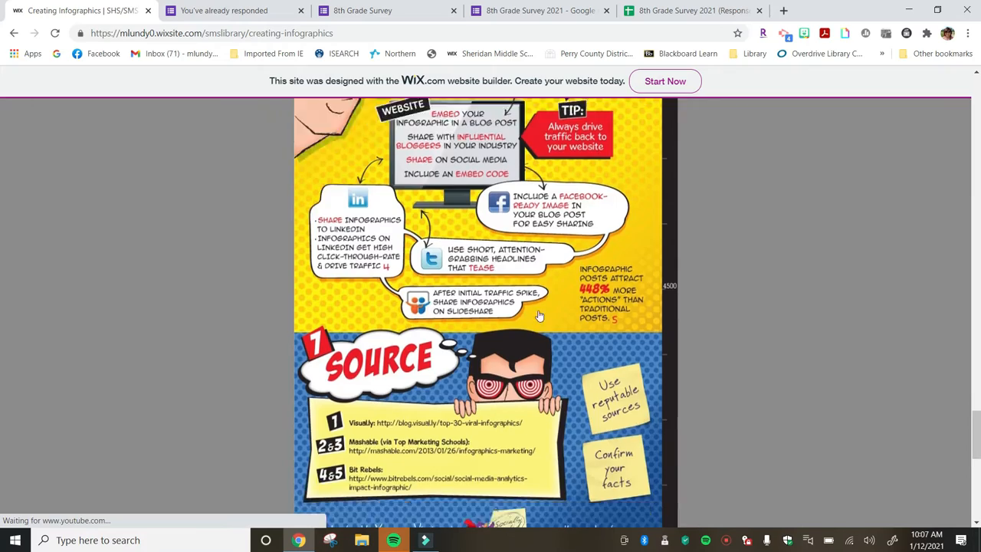
scroll(539, 316, "down", 4)
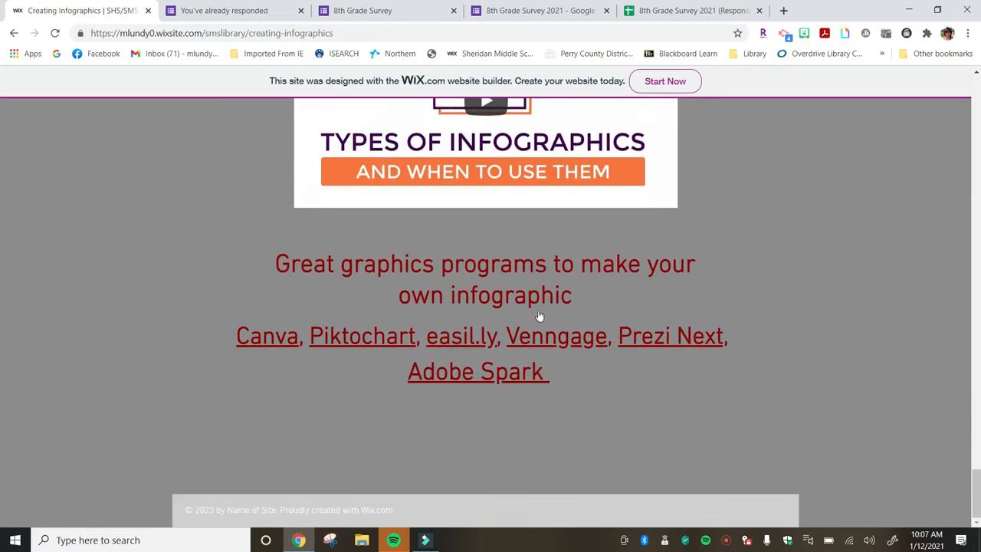
scroll(539, 315, "up", 5)
scroll(539, 316, "up", 1)
scroll(539, 316, "down", 5)
scroll(539, 315, "up", 5)
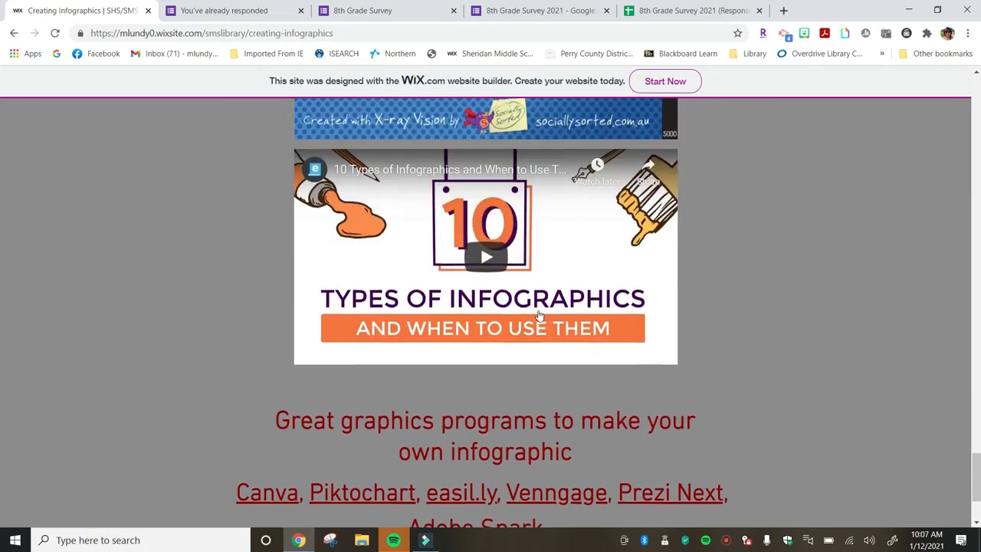
scroll(539, 315, "up", 15)
Switch to the 8th Grade Survey 2021 (Responses) spreadsheet tab and scroll its rows.
mouse_move(490, 274)
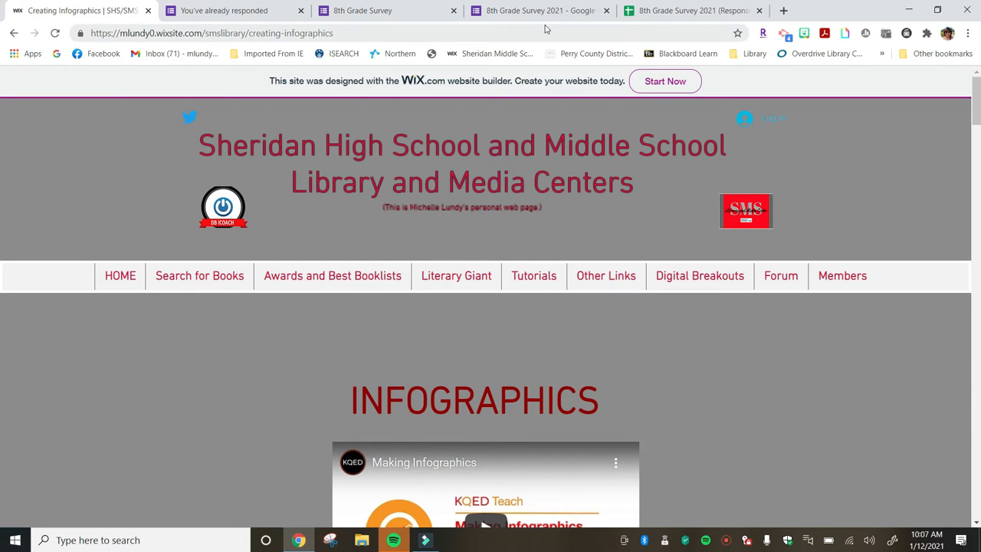
left_click(664, 10)
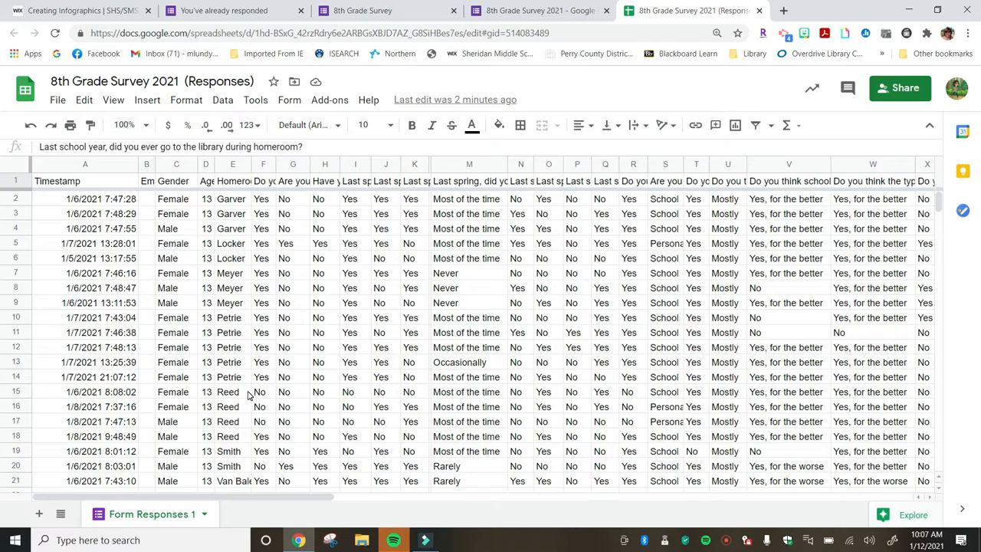
scroll(248, 395, "down", 20)
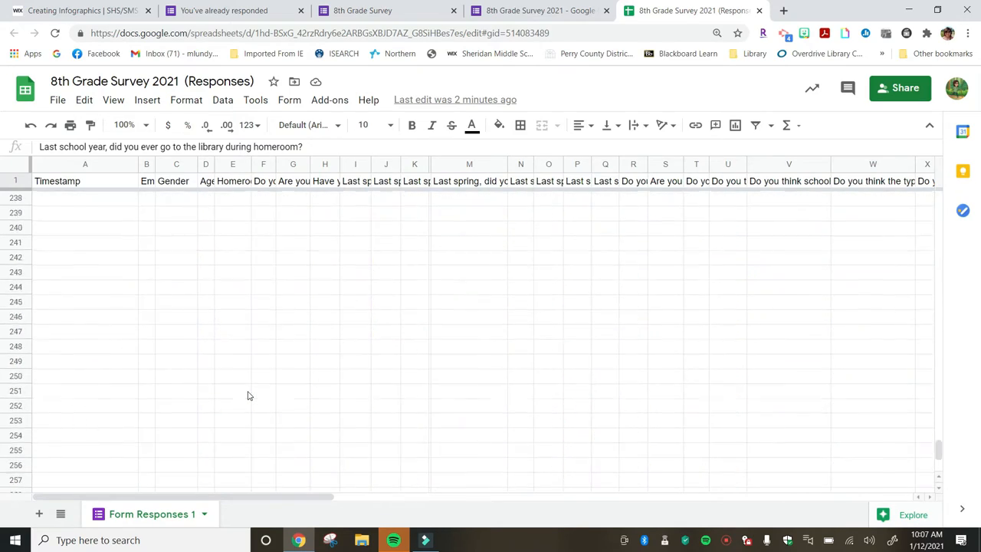
scroll(248, 394, "up", 20)
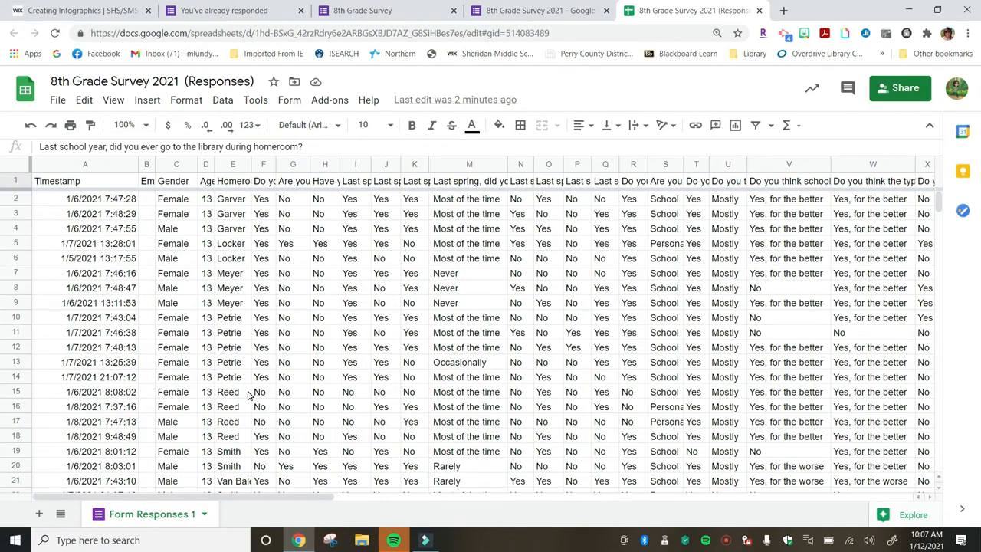
Sort the whole sheet A to Z by the Homeroom column.
right_click(224, 167)
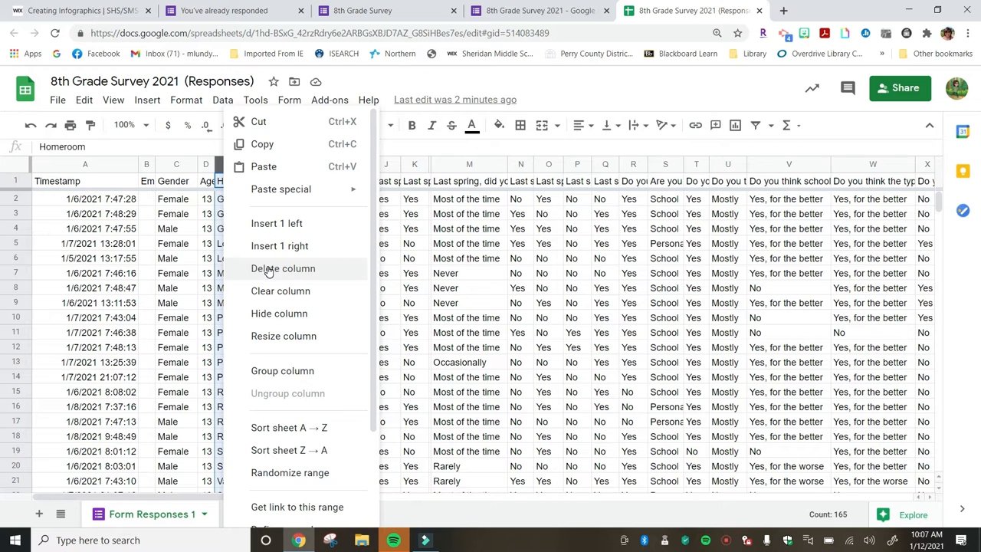
left_click(269, 429)
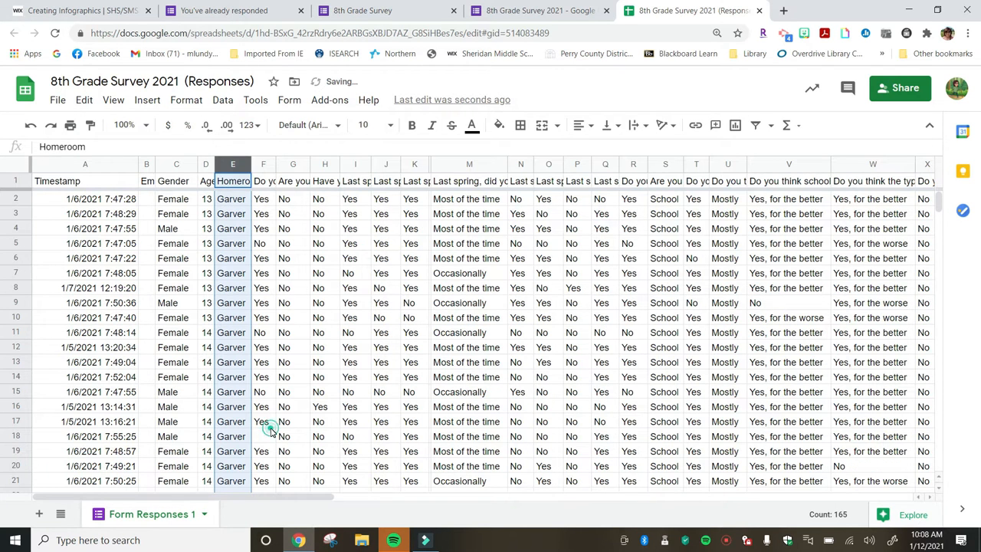
left_click(264, 422)
Browse the sorted responses down through the homeroom groups and return to the top.
scroll(354, 292, "down", 5)
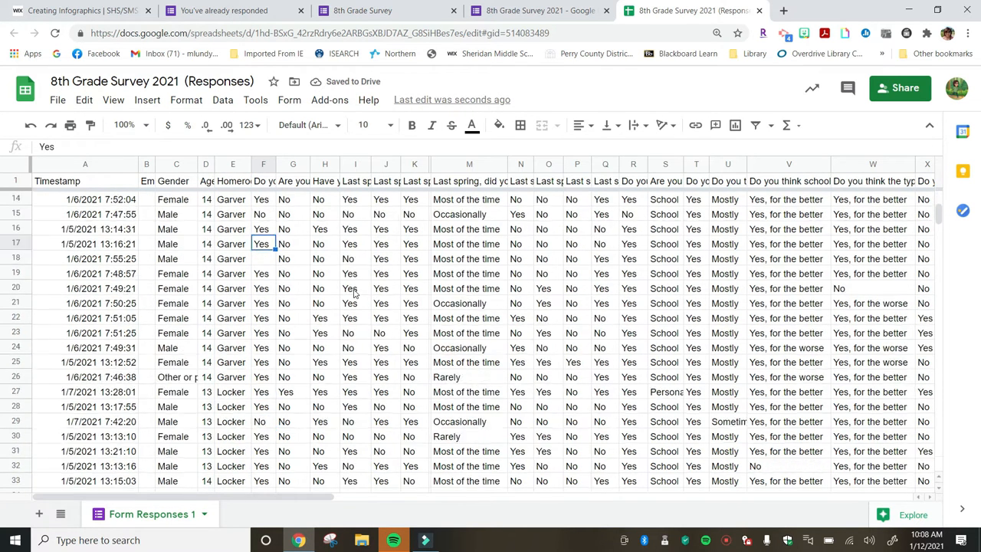
scroll(354, 292, "up", 5)
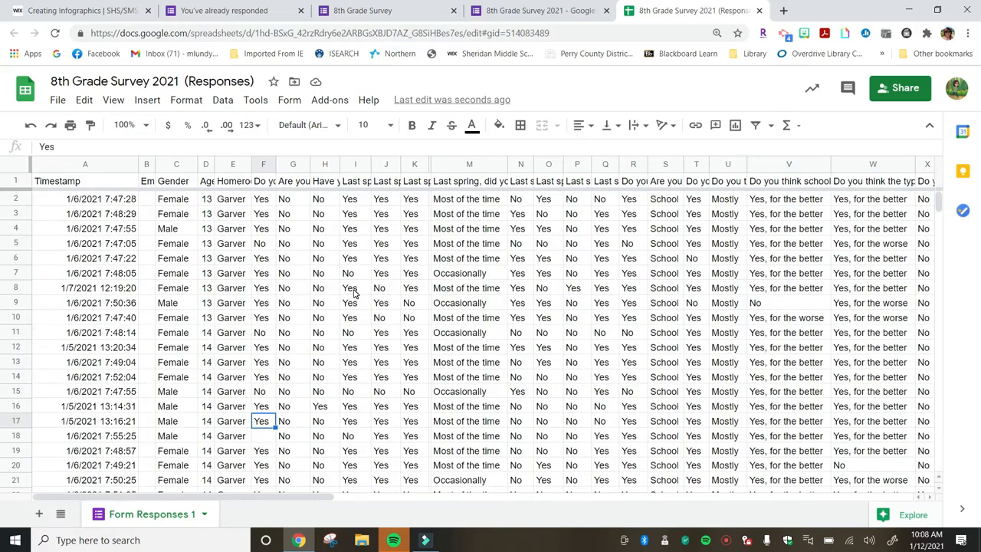
scroll(354, 291, "down", 5)
scroll(354, 292, "down", 15)
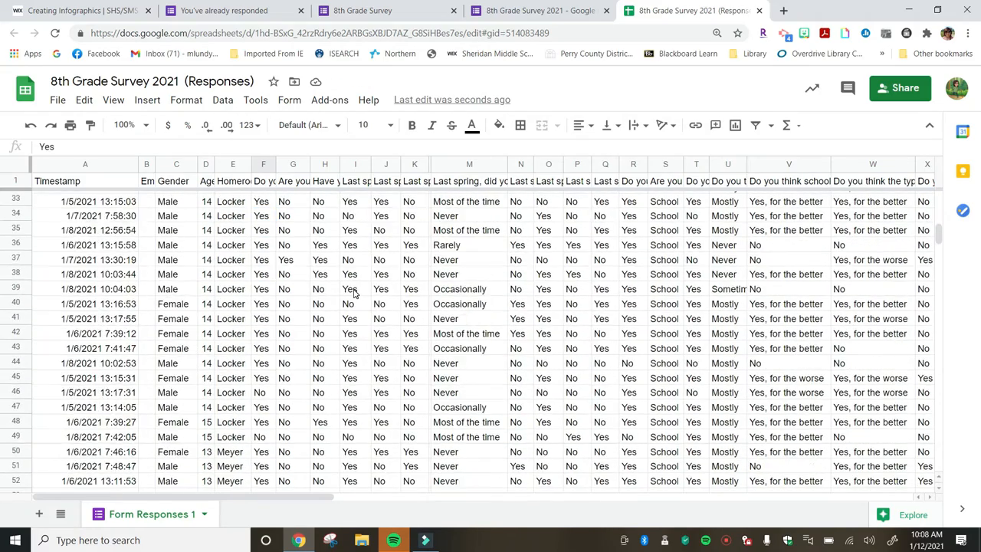
scroll(354, 292, "down", 10)
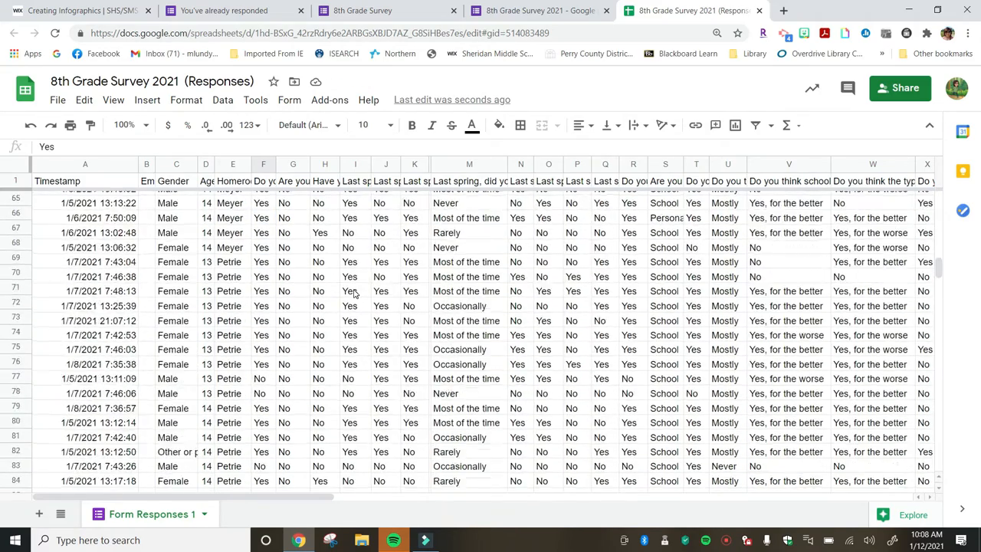
scroll(354, 292, "down", 10)
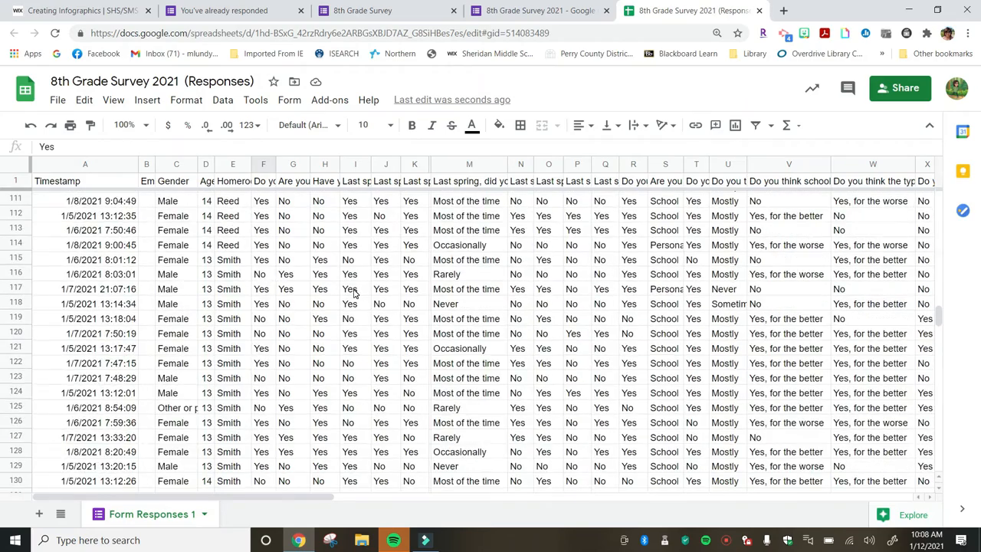
scroll(354, 292, "up", 20)
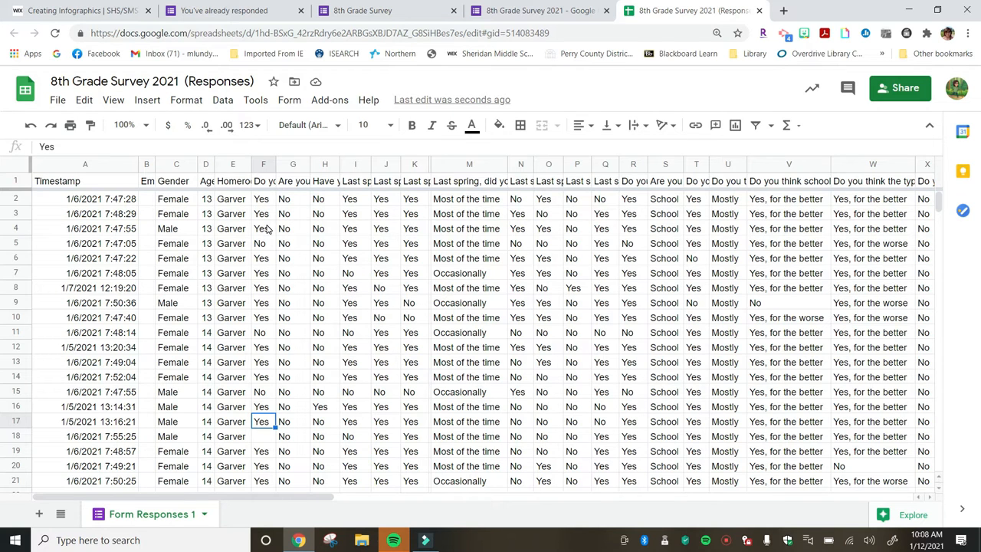
Sort all data with a header row by Homeroom, then Gender, then the 'Do you currently have...' question, all A to Z.
left_click(16, 164)
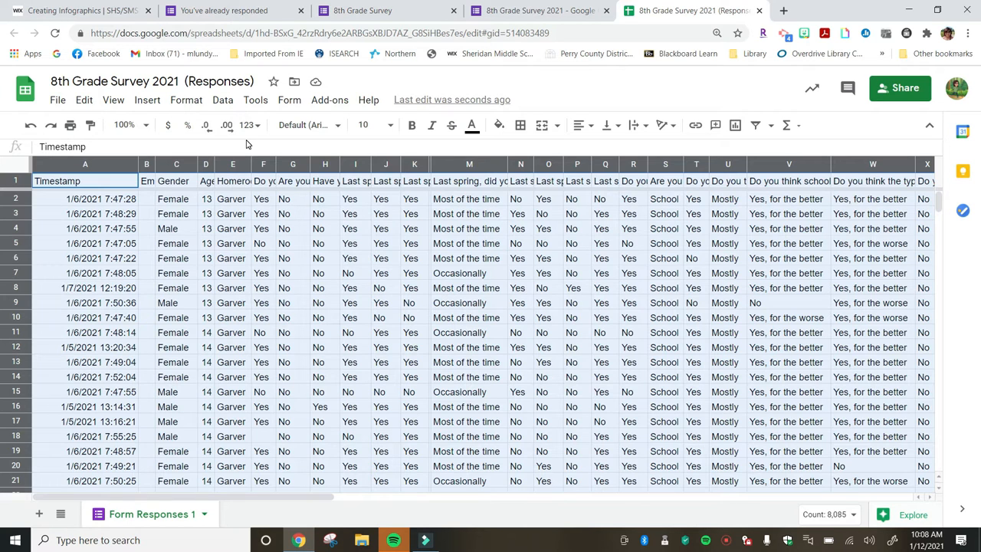
left_click(223, 103)
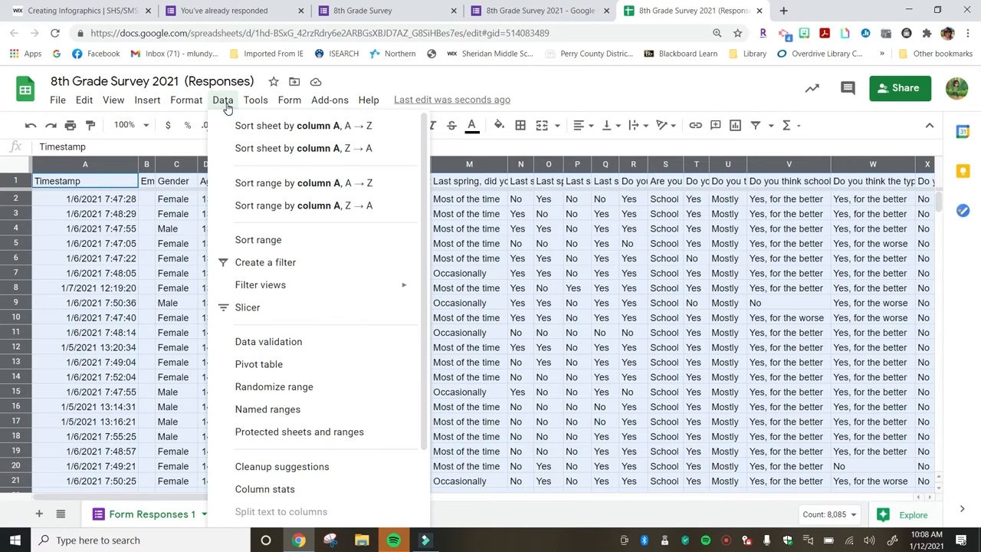
left_click(257, 240)
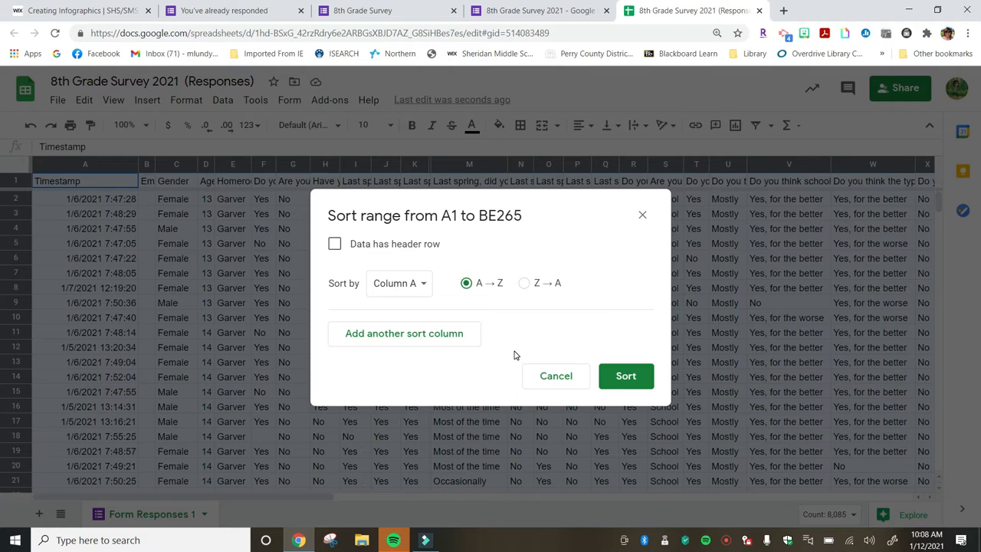
left_click(335, 244)
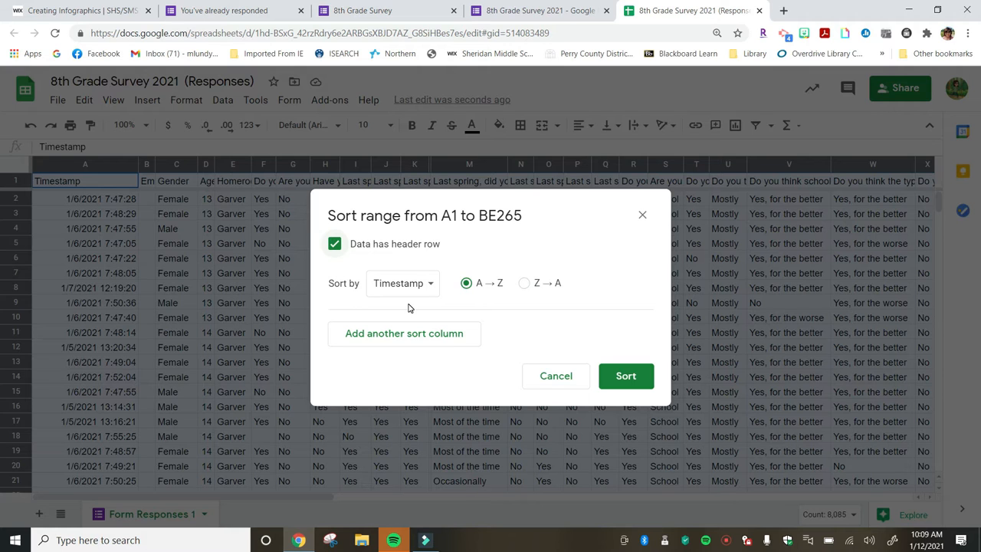
left_click(433, 290)
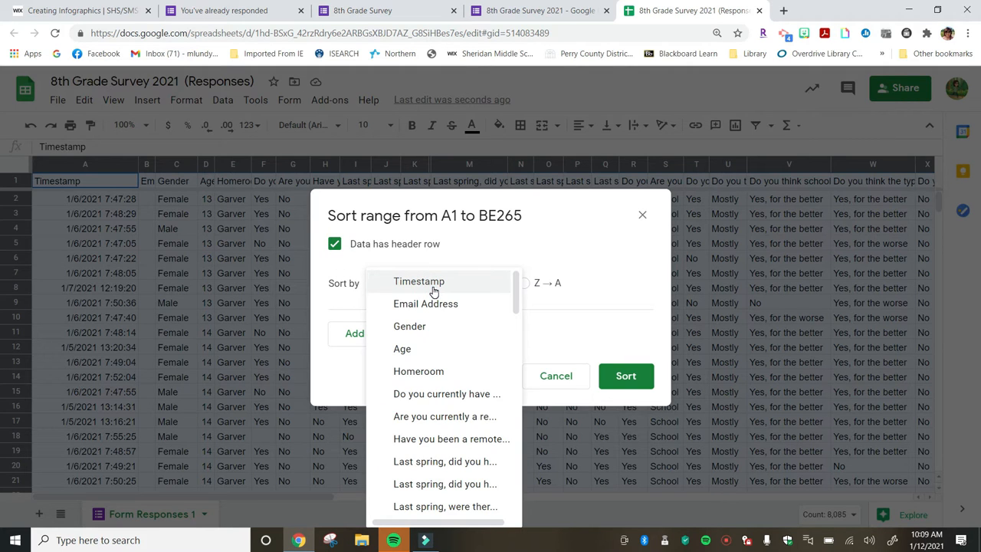
scroll(434, 328, "down", 1)
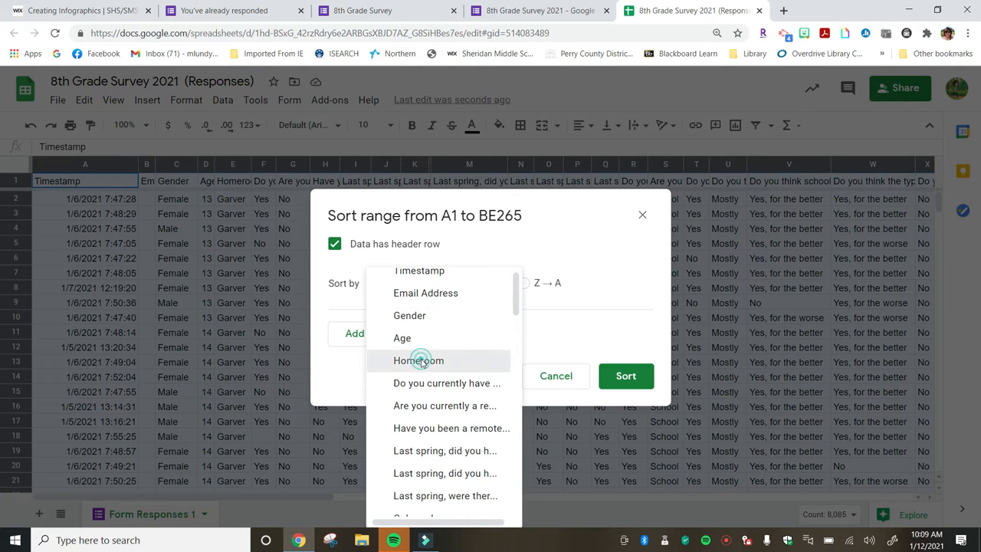
left_click(421, 361)
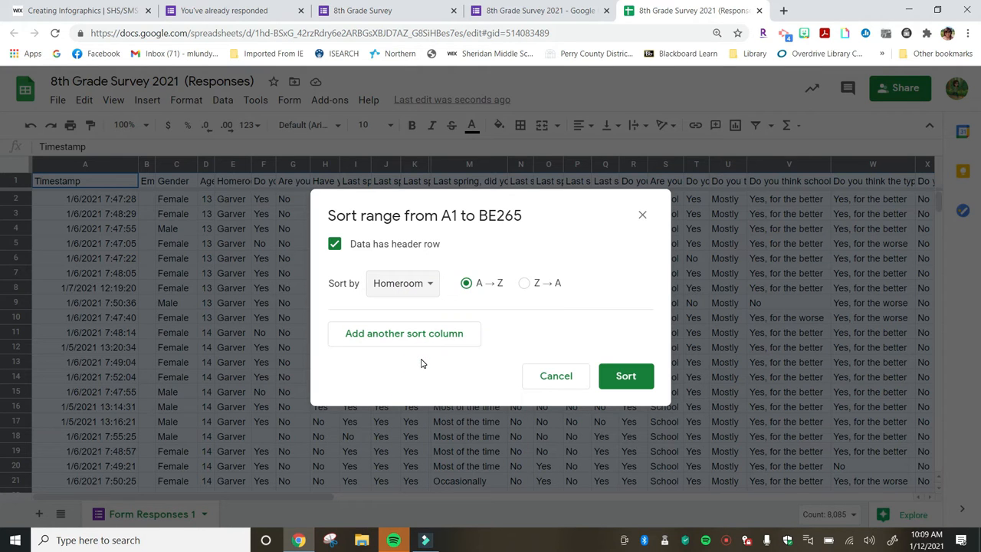
left_click(417, 342)
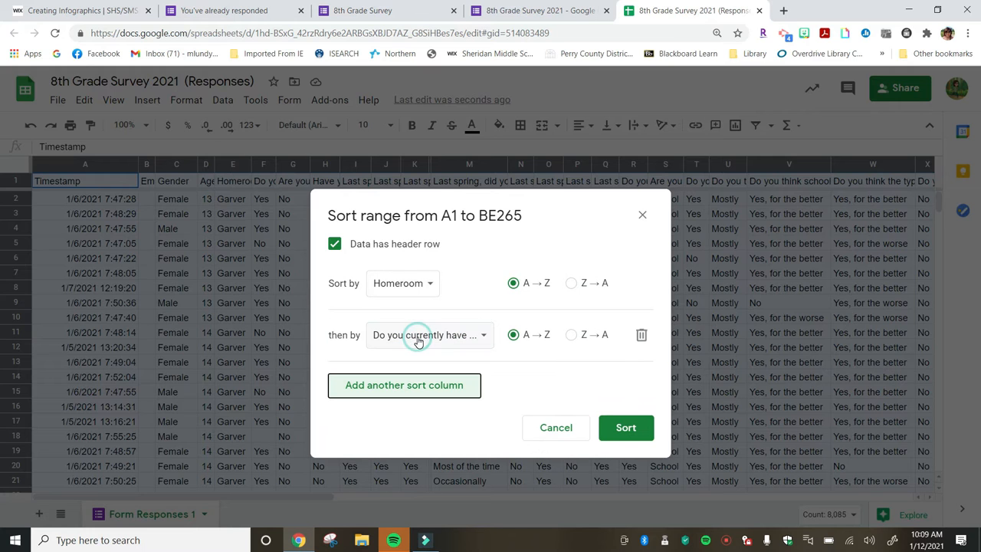
left_click(420, 338)
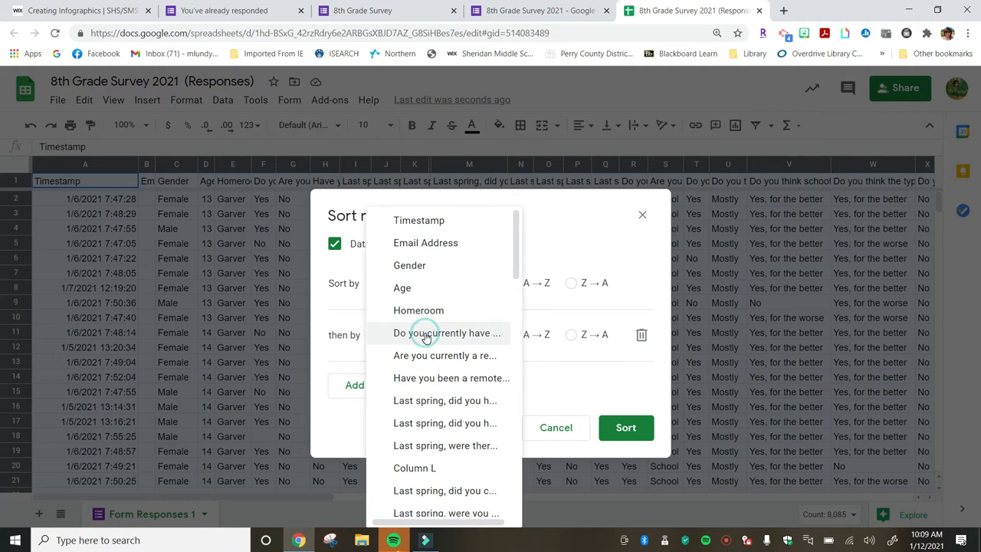
left_click(430, 268)
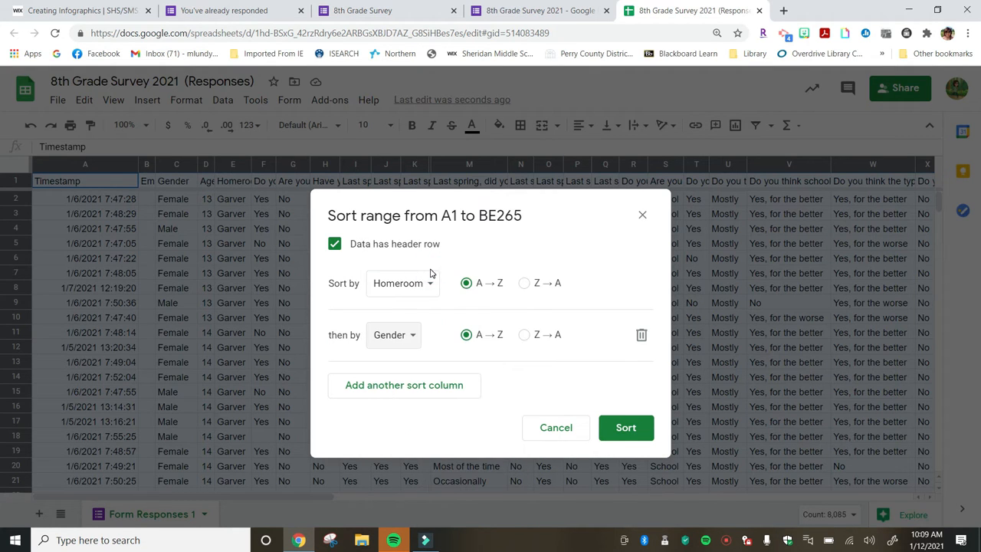
left_click(421, 388)
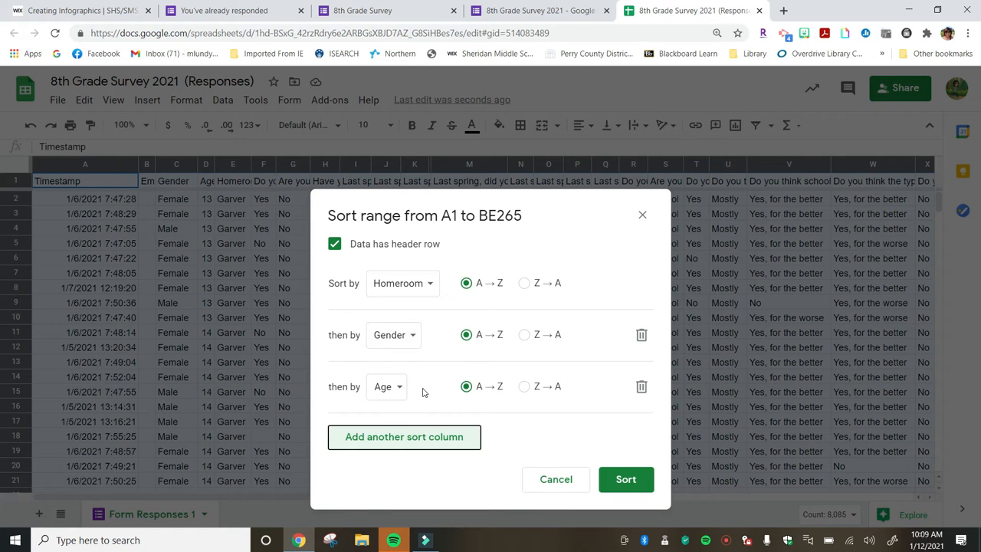
left_click(398, 387)
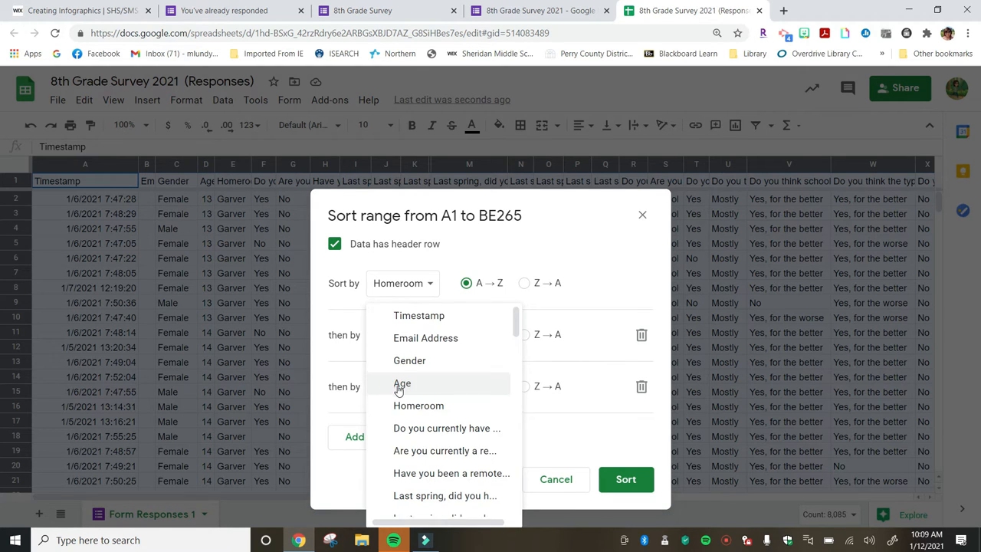
scroll(398, 391, "down", 2)
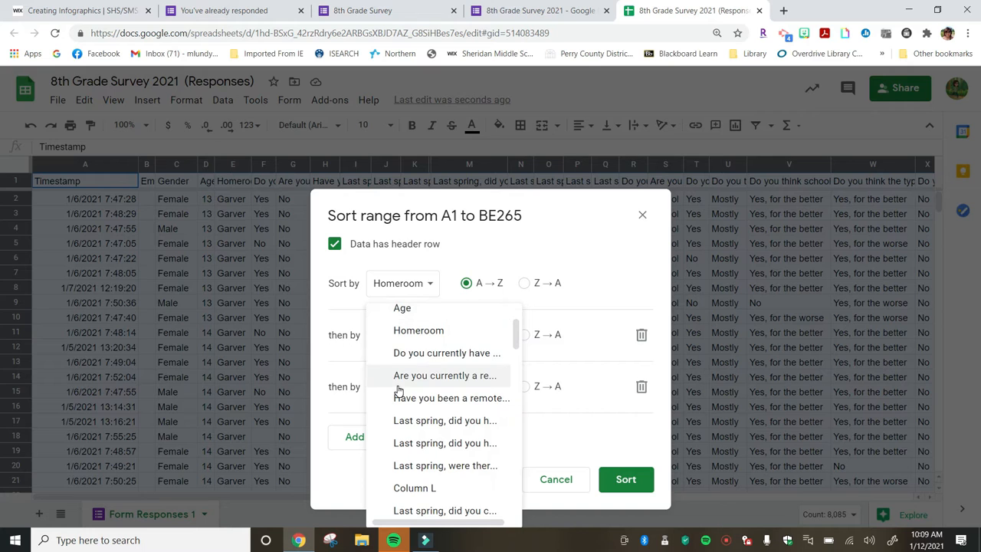
left_click(419, 354)
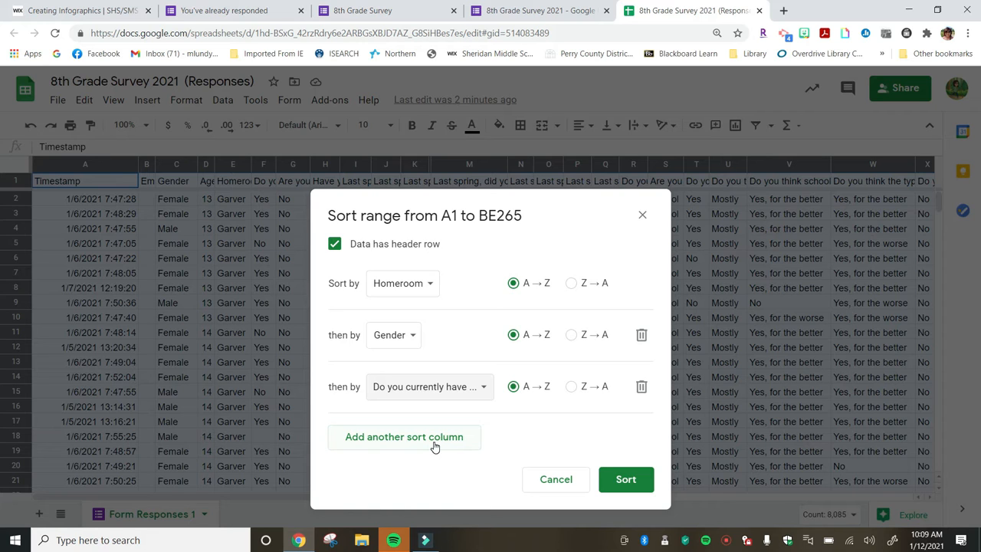
left_click(633, 481)
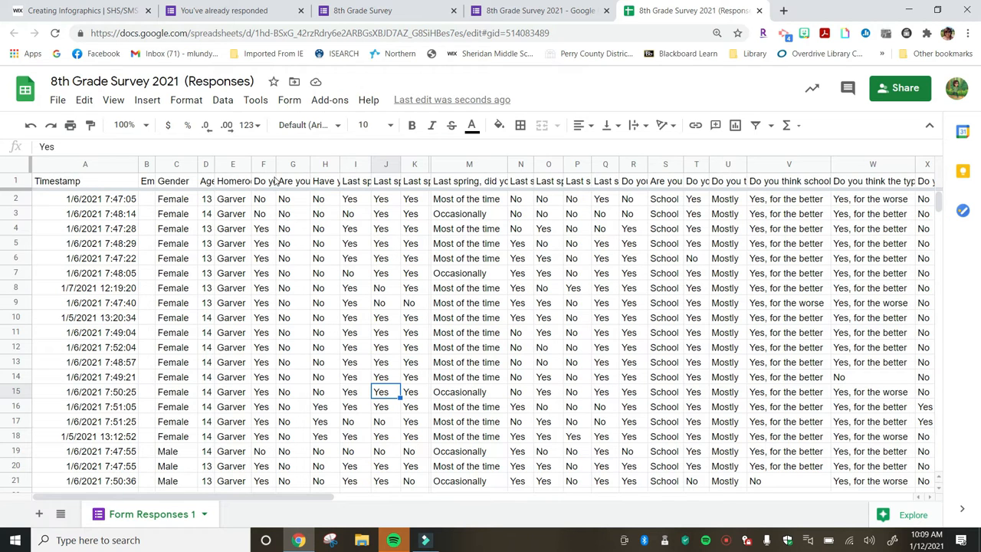
Widen column F to show more of its question header and scroll through the re-sorted rows.
left_click_drag(277, 167, 306, 167)
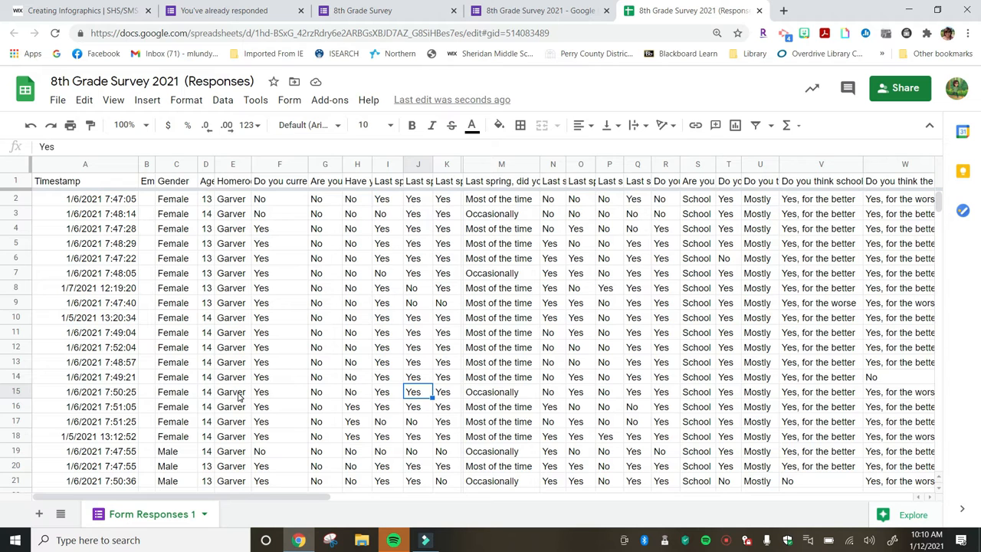
scroll(167, 368, "down", 2)
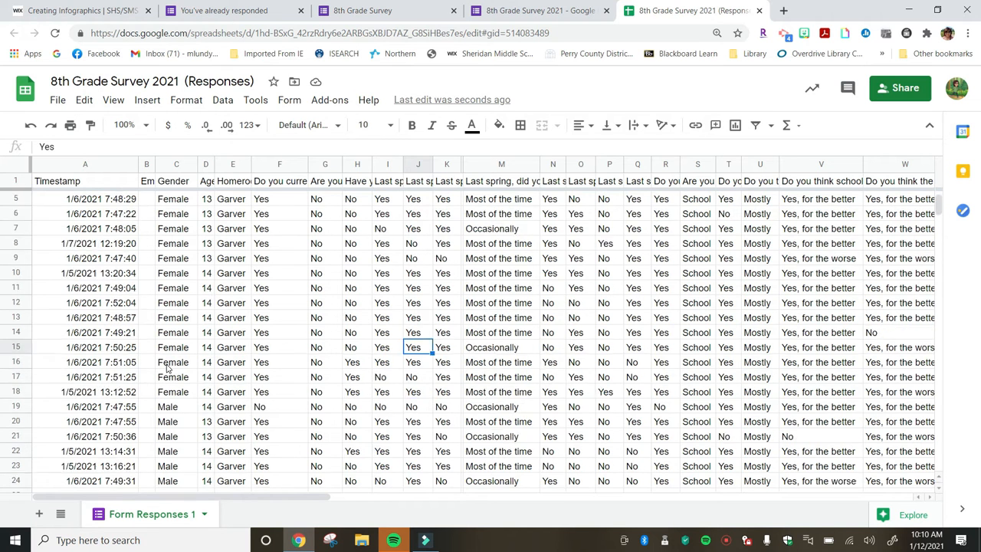
scroll(167, 367, "up", 2)
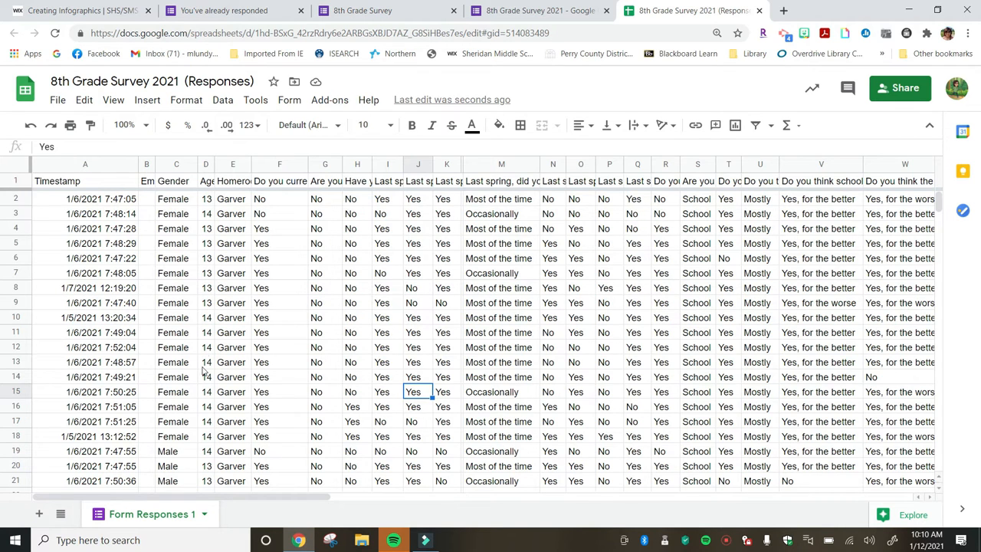
scroll(205, 376, "down", 2)
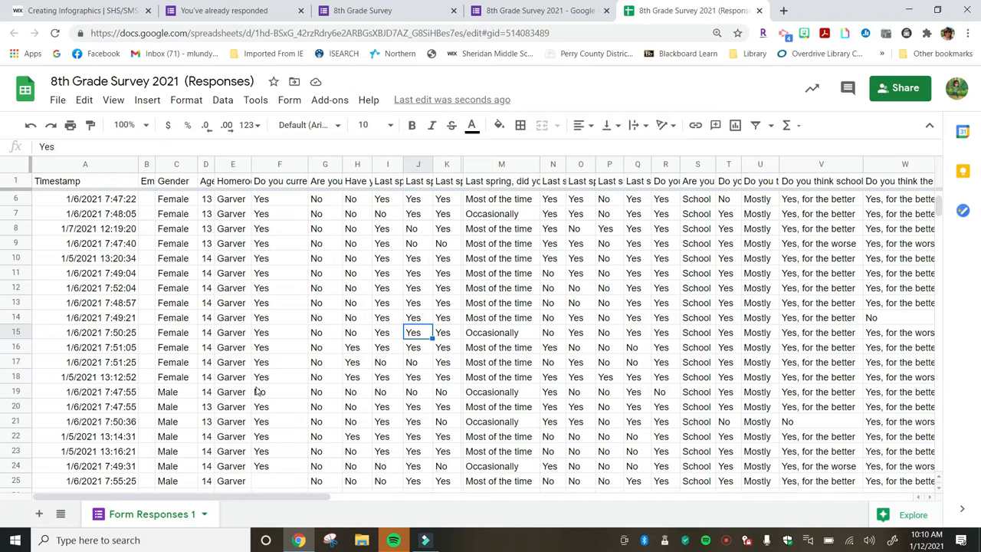
scroll(258, 391, "up", 2)
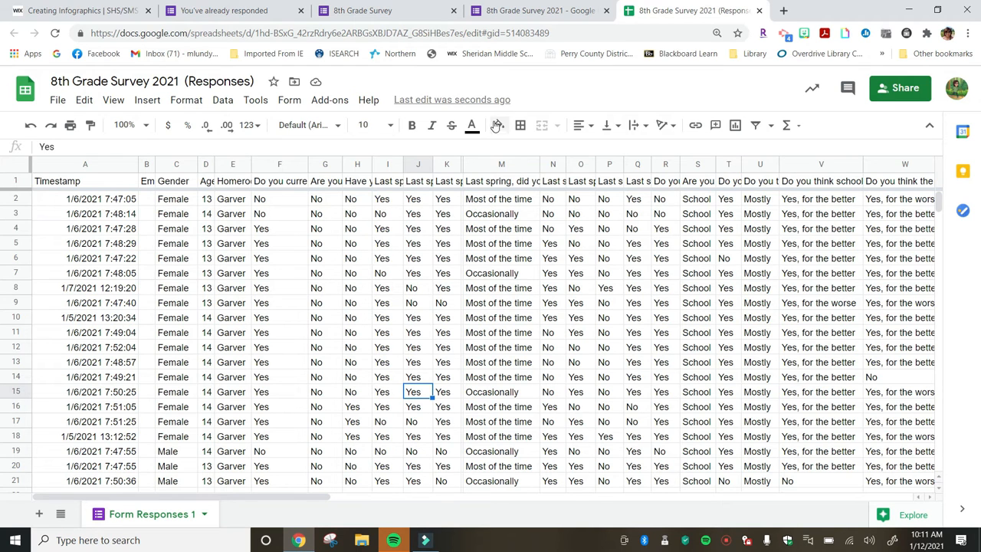
Try to delete column M, the 'Last spring, did you complete your assignments' question.
right_click(487, 164)
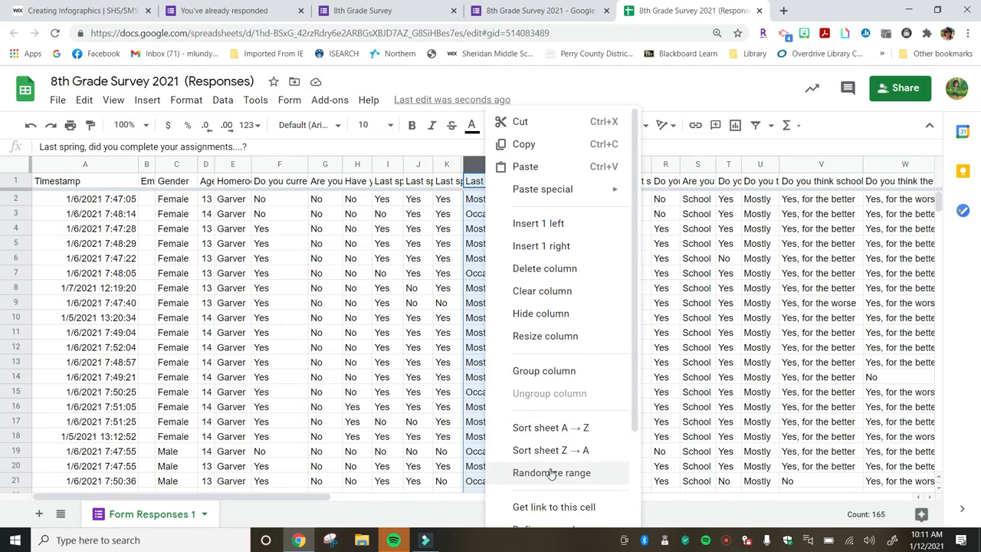
left_click(546, 268)
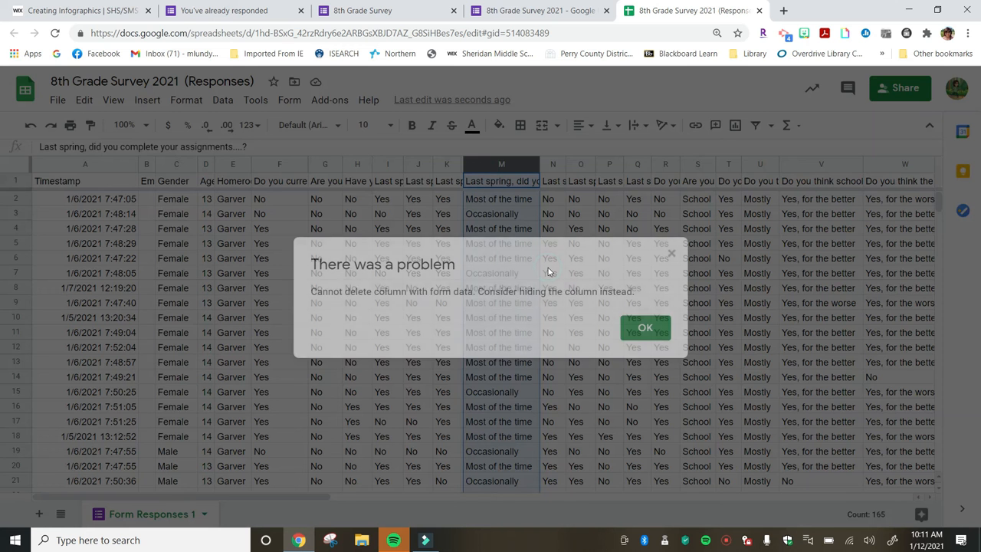
left_click(646, 328)
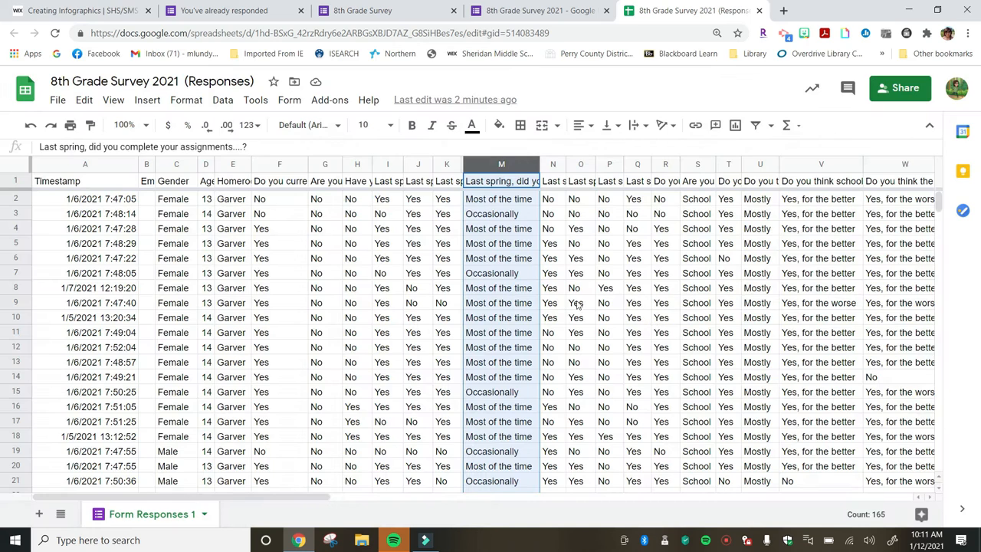
right_click(488, 193)
mouse_move(488, 196)
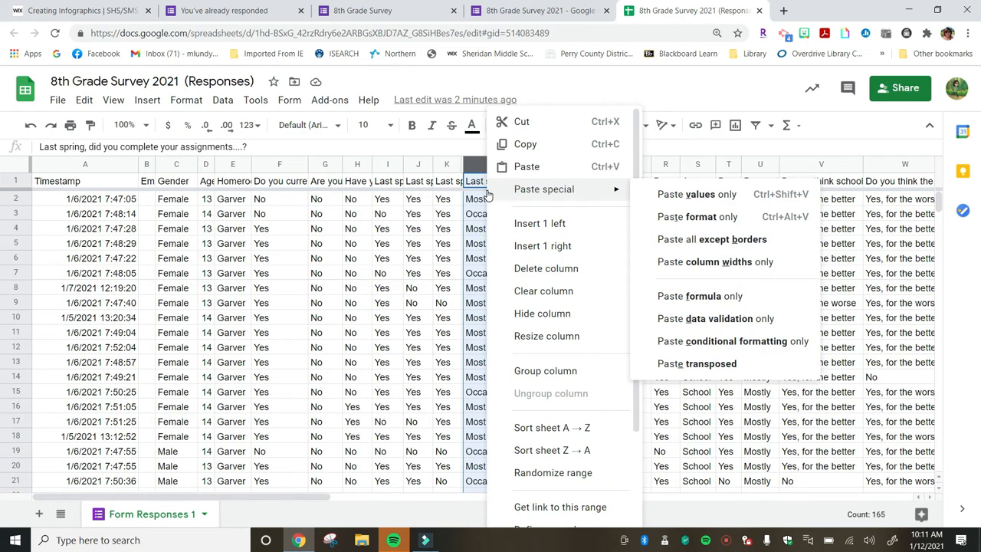
left_click(541, 272)
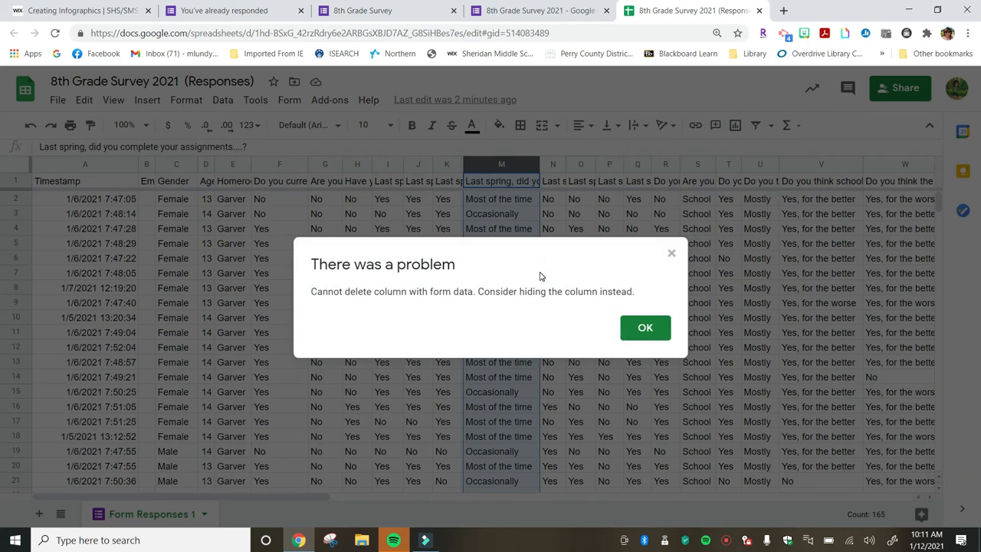
left_click(648, 329)
right_click(488, 366)
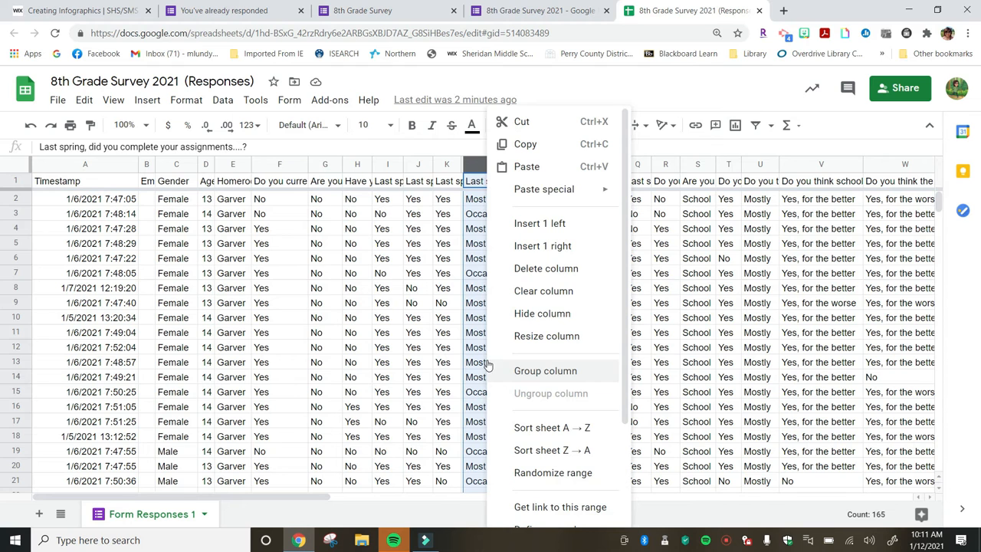
left_click(541, 270)
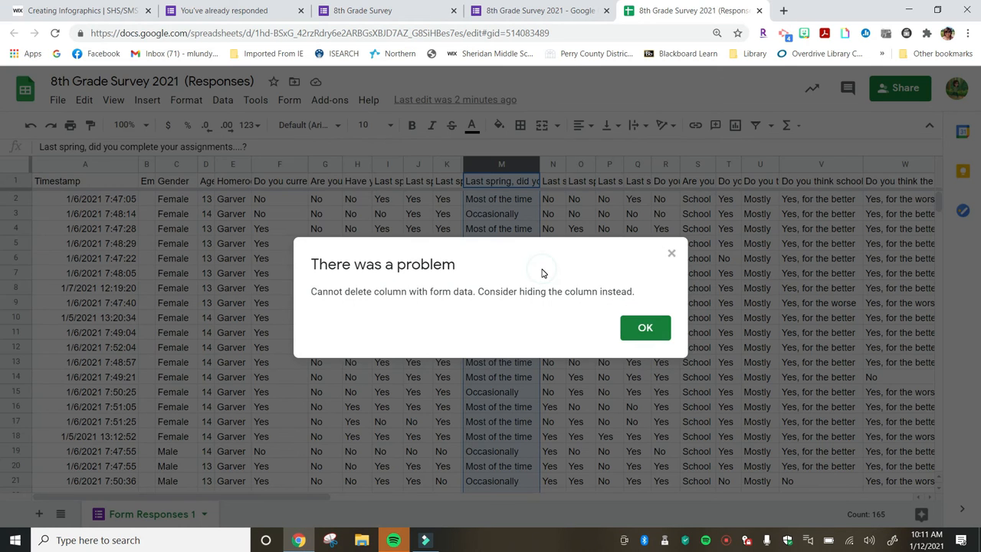
left_click(648, 330)
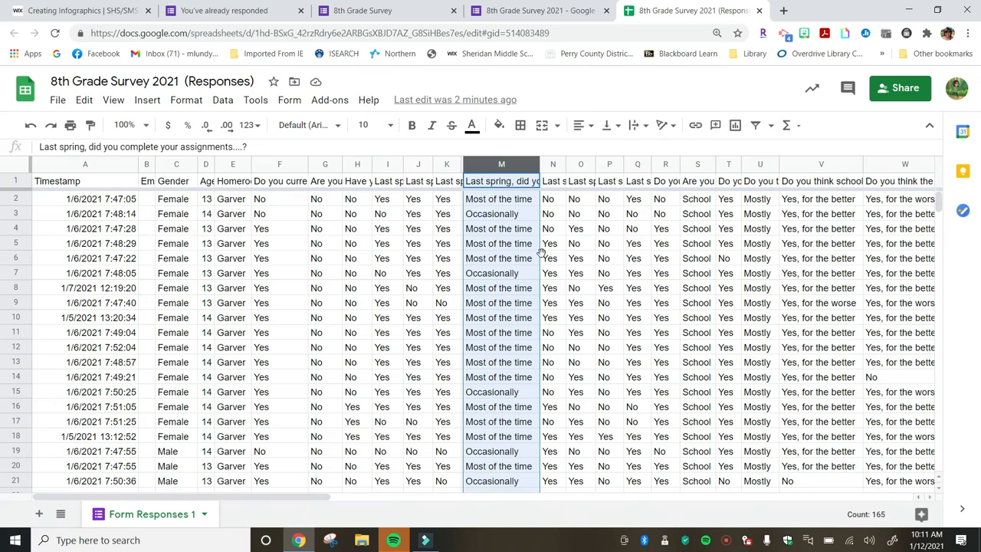
Clear the contents of column M and of columns N through U across the response rows, then narrow column U.
key("Delete")
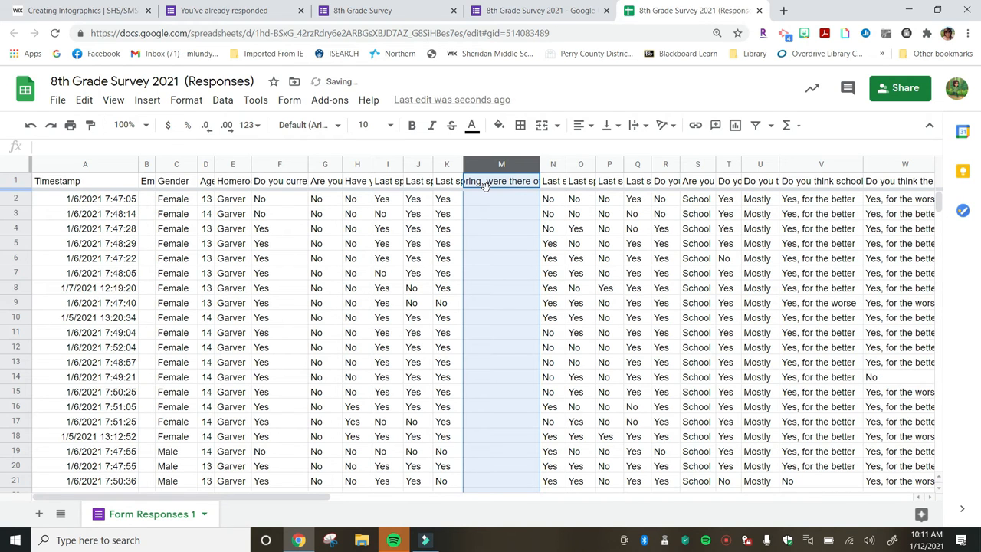
left_click(548, 199)
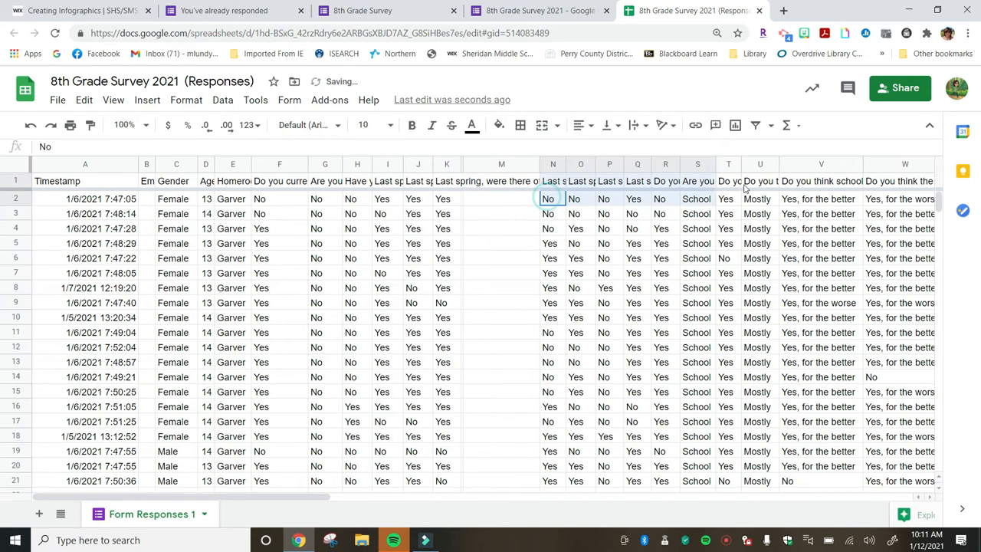
left_click(761, 187, "shift")
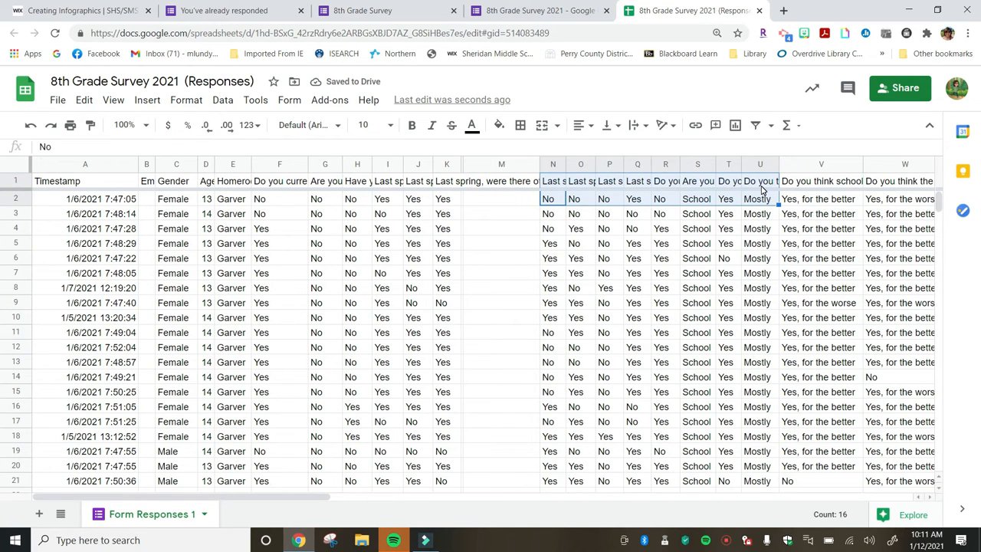
left_click_drag(761, 187, 565, 550)
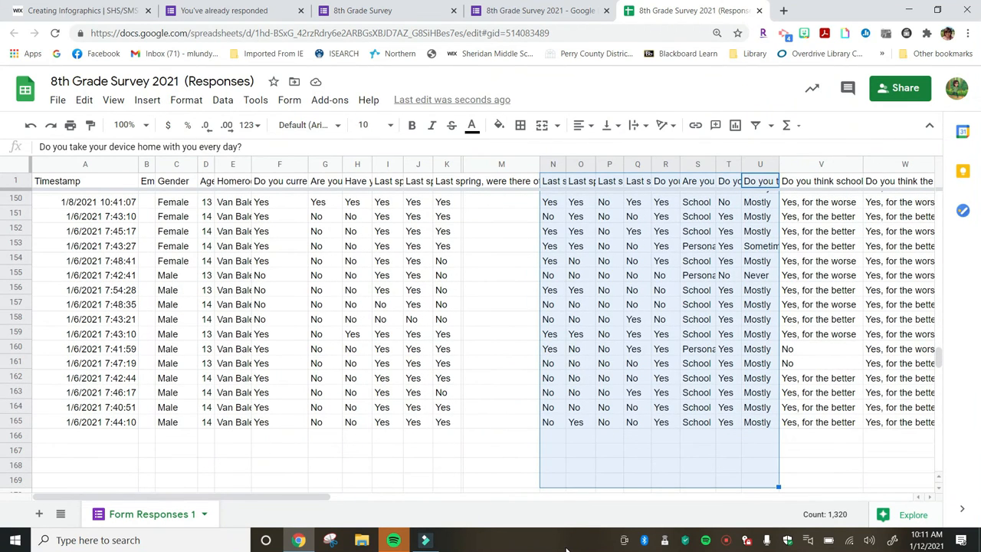
key("Delete")
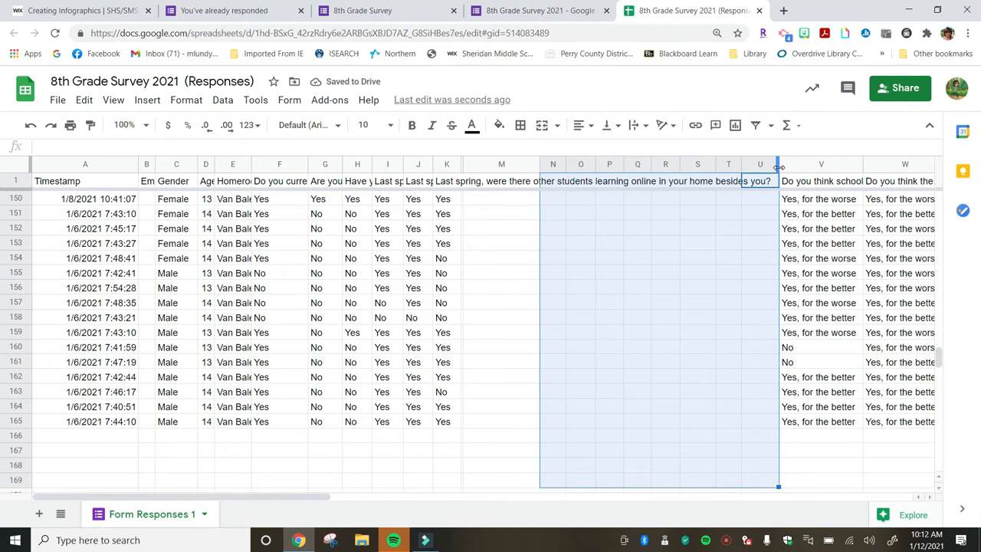
left_click_drag(778, 168, 489, 175)
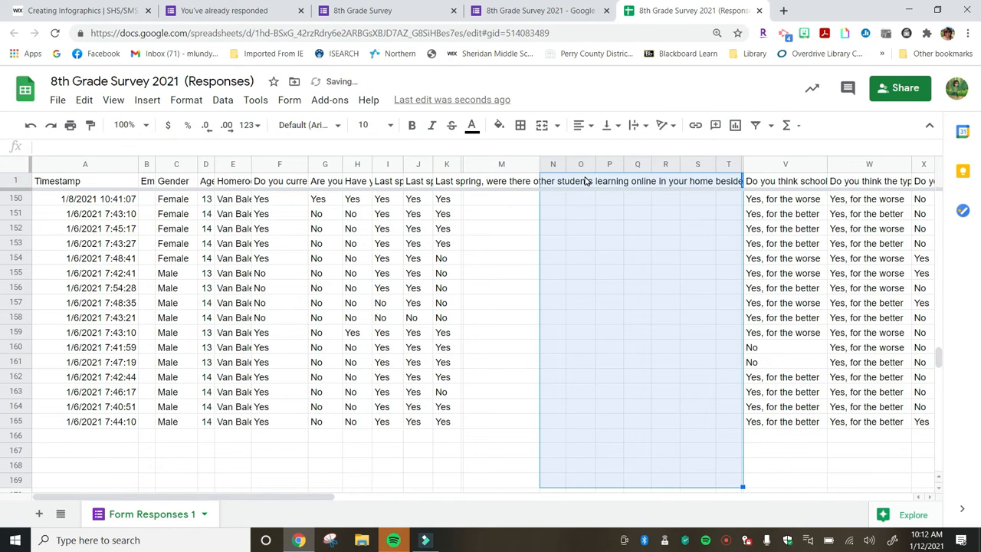
Try to delete column P.
right_click(607, 166)
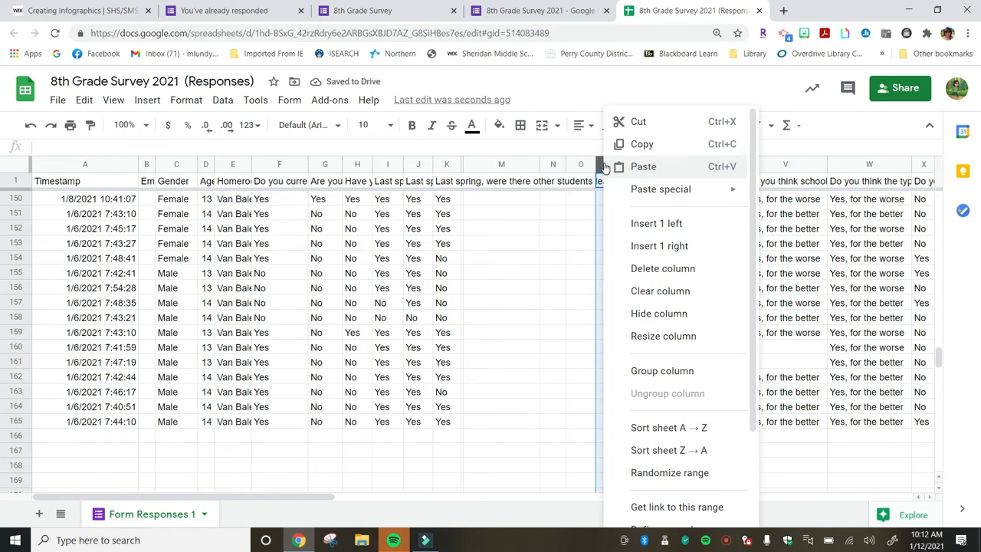
left_click(636, 269)
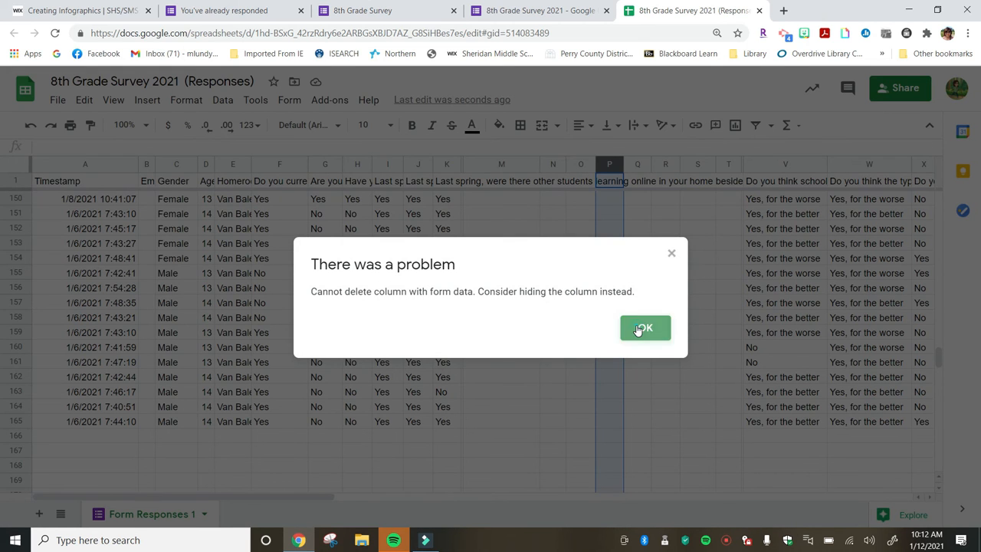
left_click(642, 328)
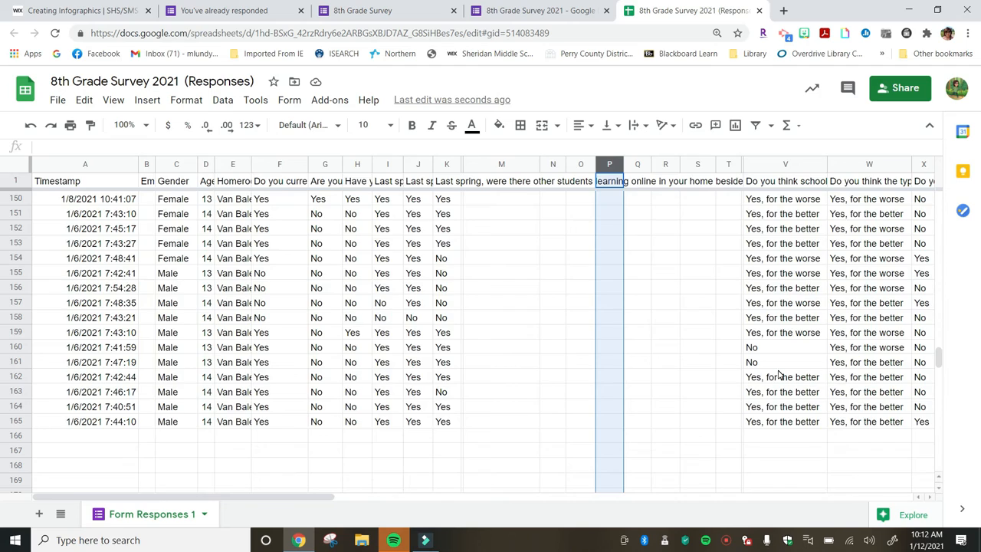
Add a new blank sheet to the spreadsheet.
scroll(779, 373, "right", 10)
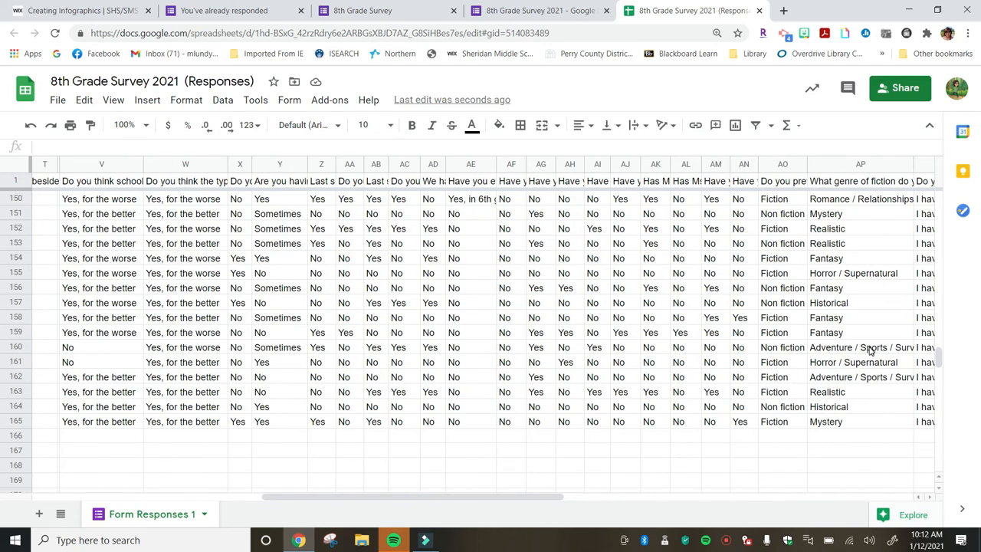
scroll(935, 363, "left", 10)
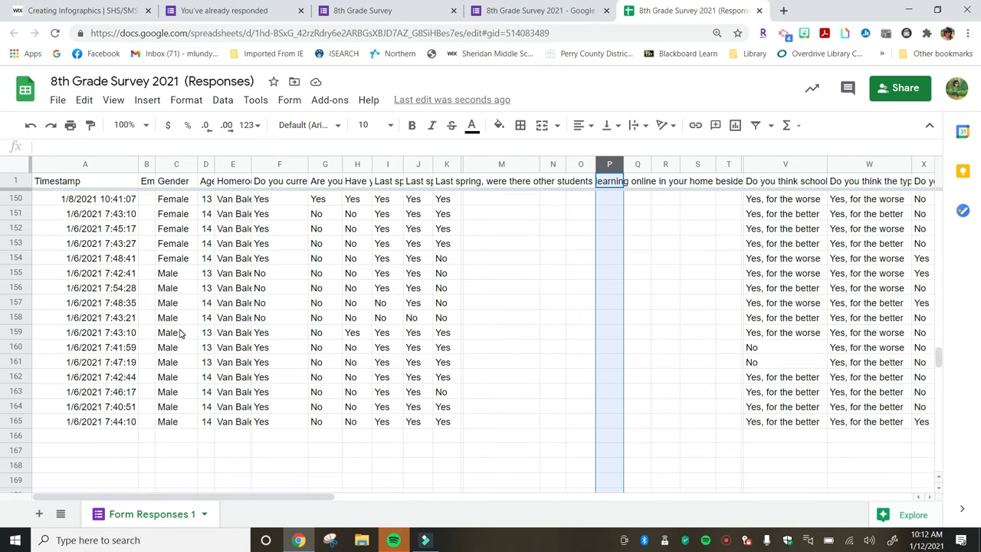
scroll(151, 307, "up", 6)
scroll(151, 307, "up", 20)
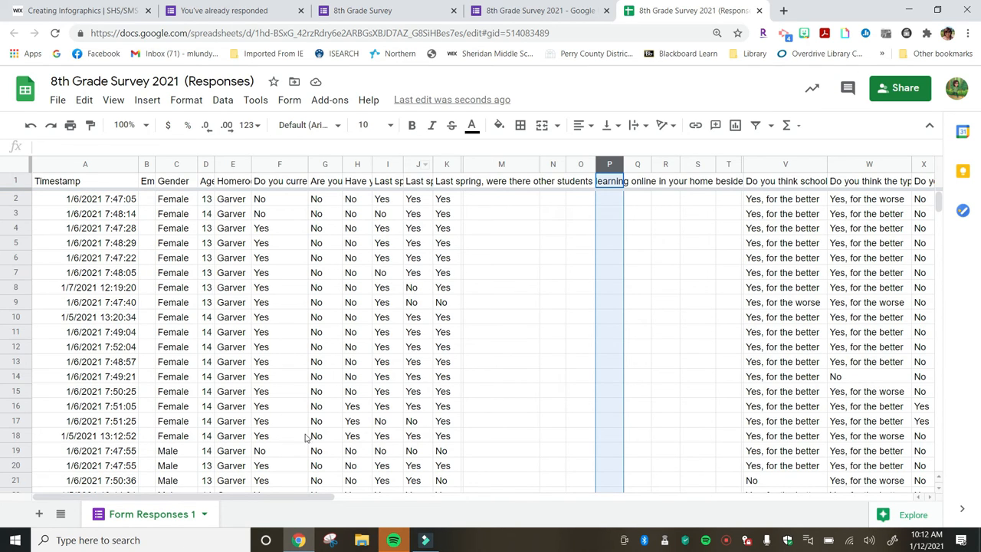
left_click(39, 515)
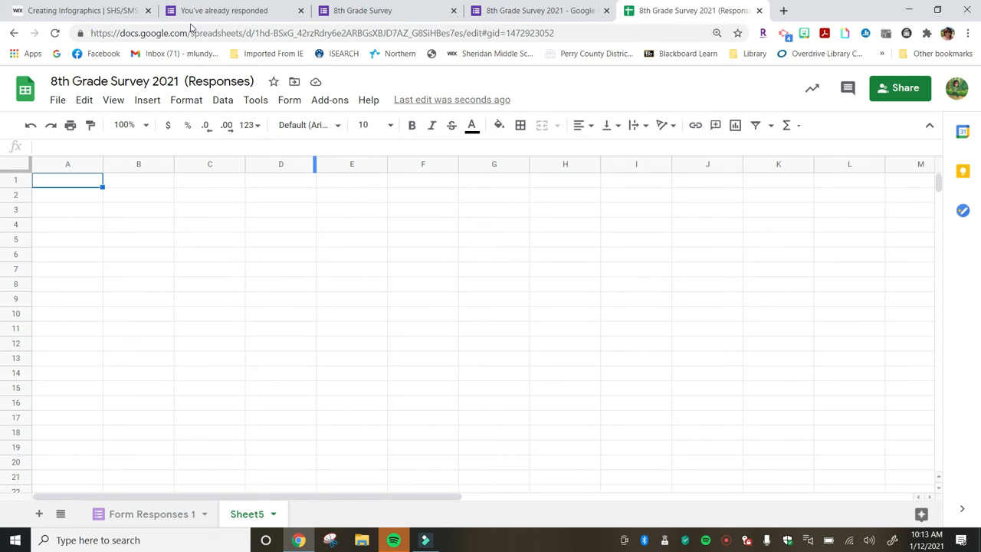
Switch to the Creating Infographics page and scroll through its infographic tips and graphics program links.
left_click(117, 13)
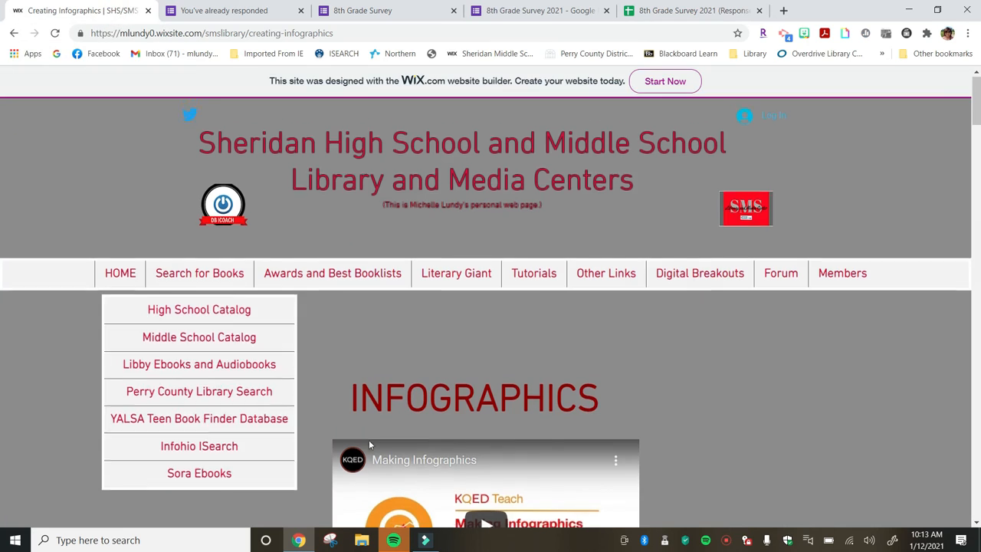
scroll(369, 443, "down", 3)
scroll(368, 440, "down", 10)
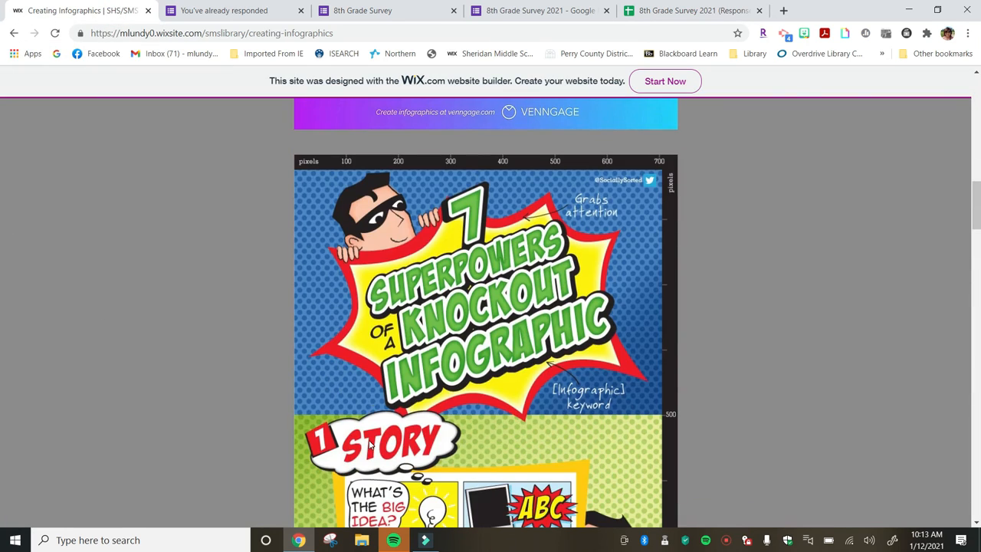
scroll(504, 428, "down", 20)
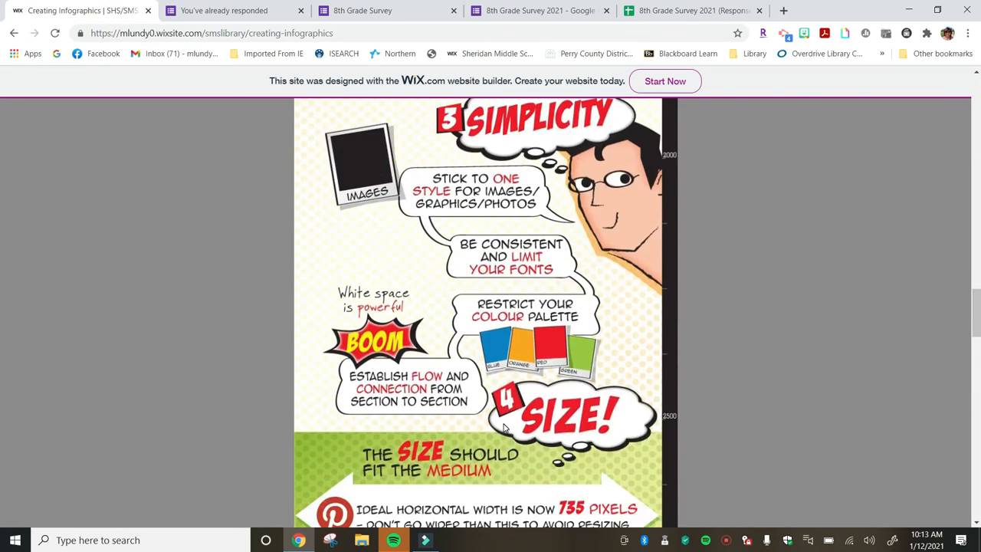
scroll(504, 427, "down", 7)
scroll(505, 427, "down", 6)
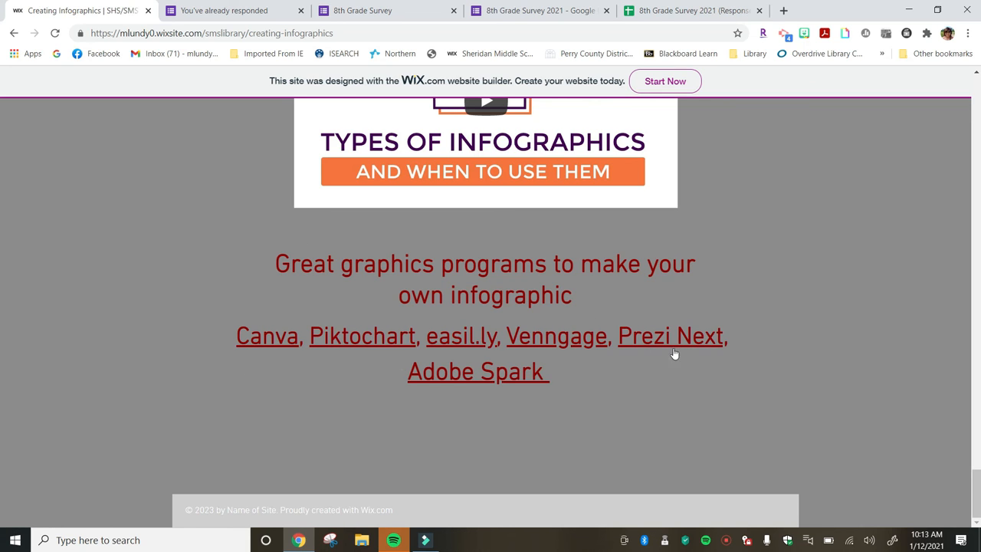
scroll(384, 305, "up", 20)
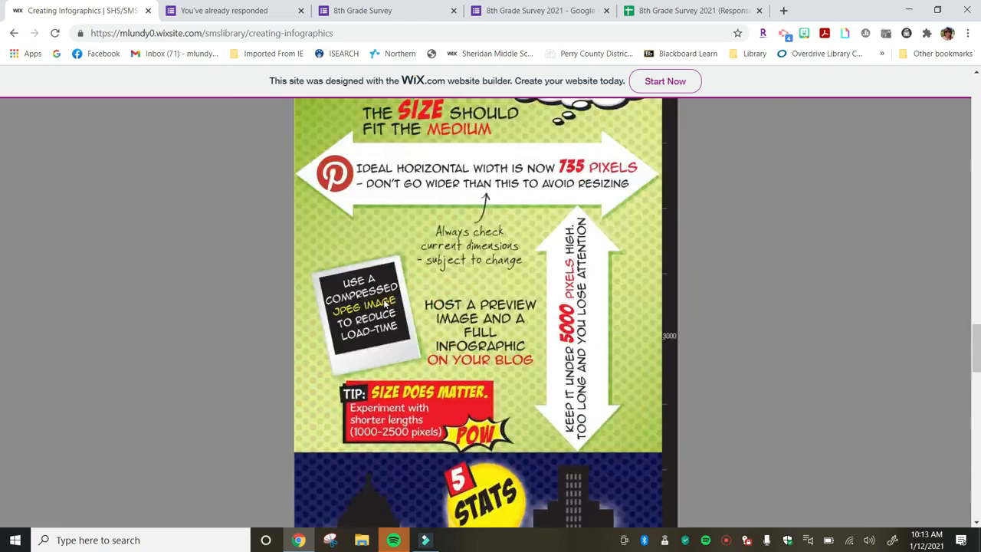
scroll(385, 304, "down", 20)
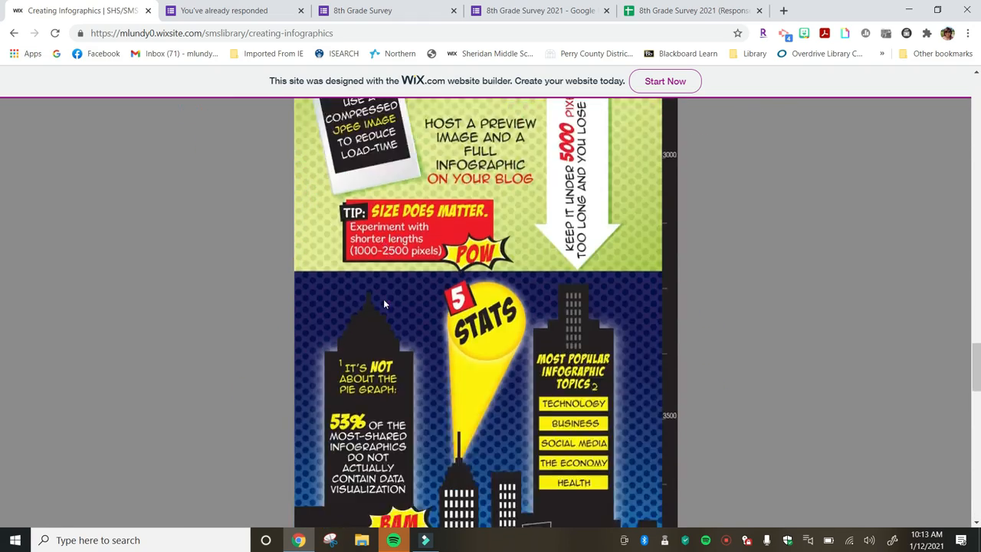
scroll(385, 304, "up", 20)
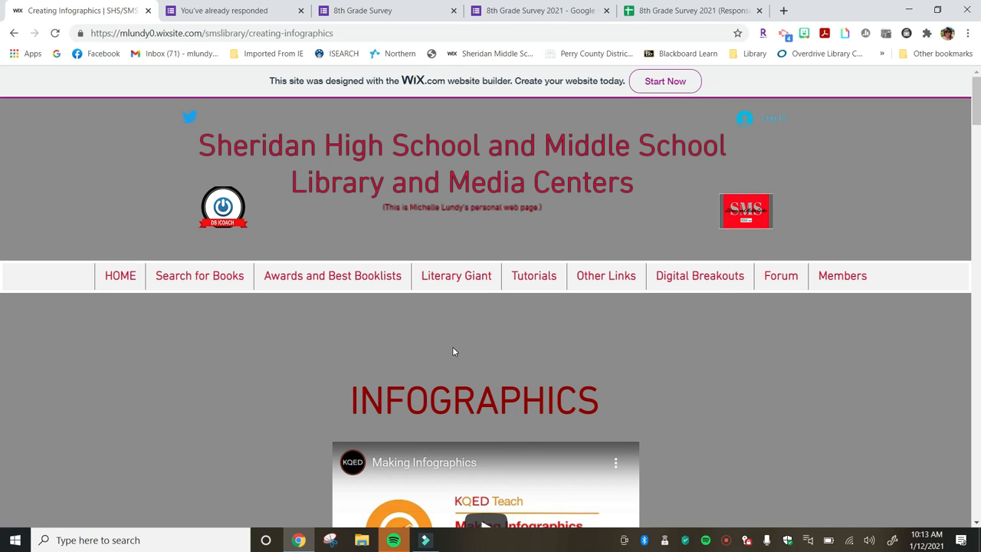
left_click(728, 544)
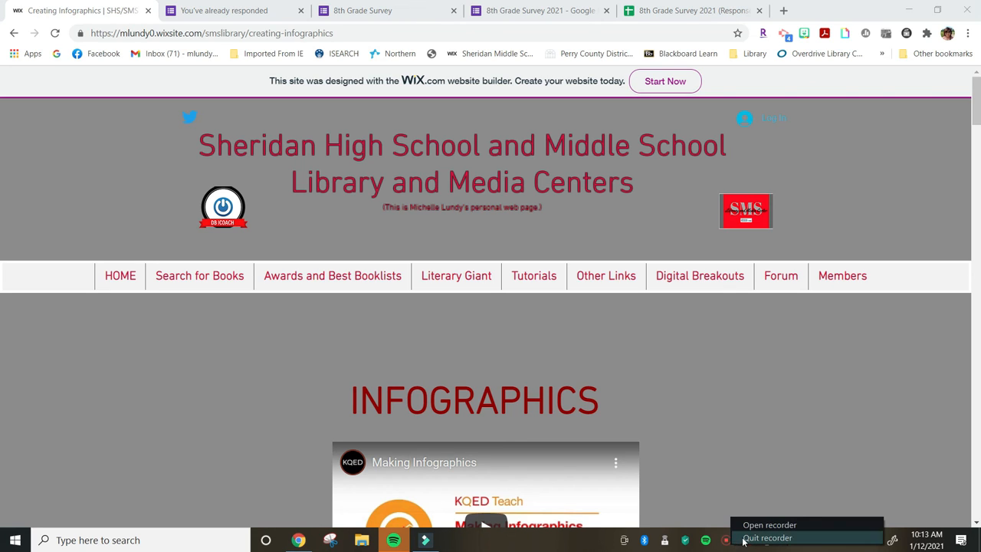